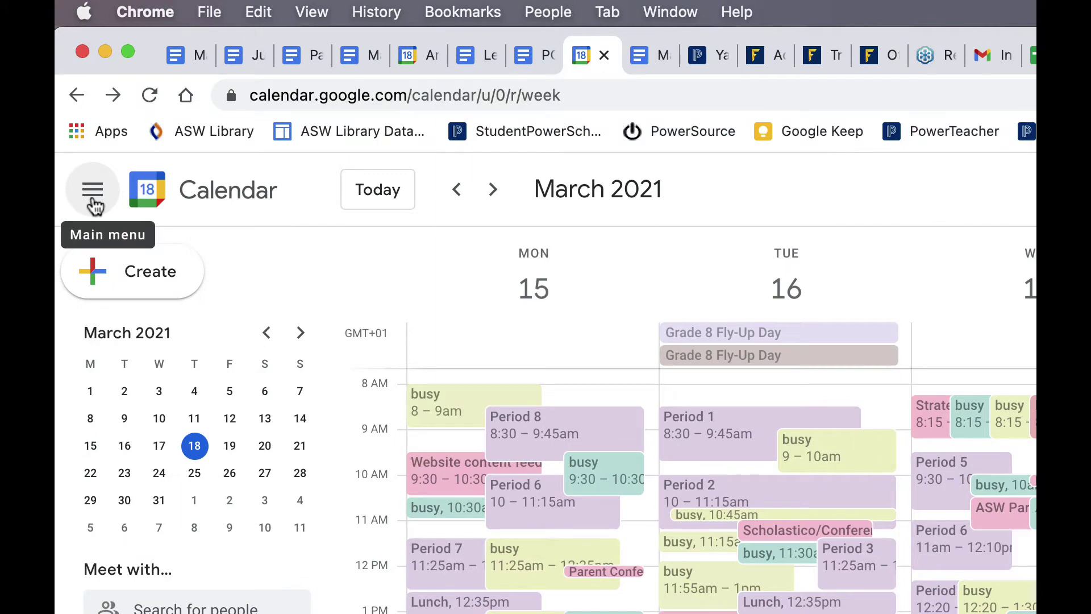
Hide the calendar's side menu and set the information density to Responsive to your screen
click(92, 191)
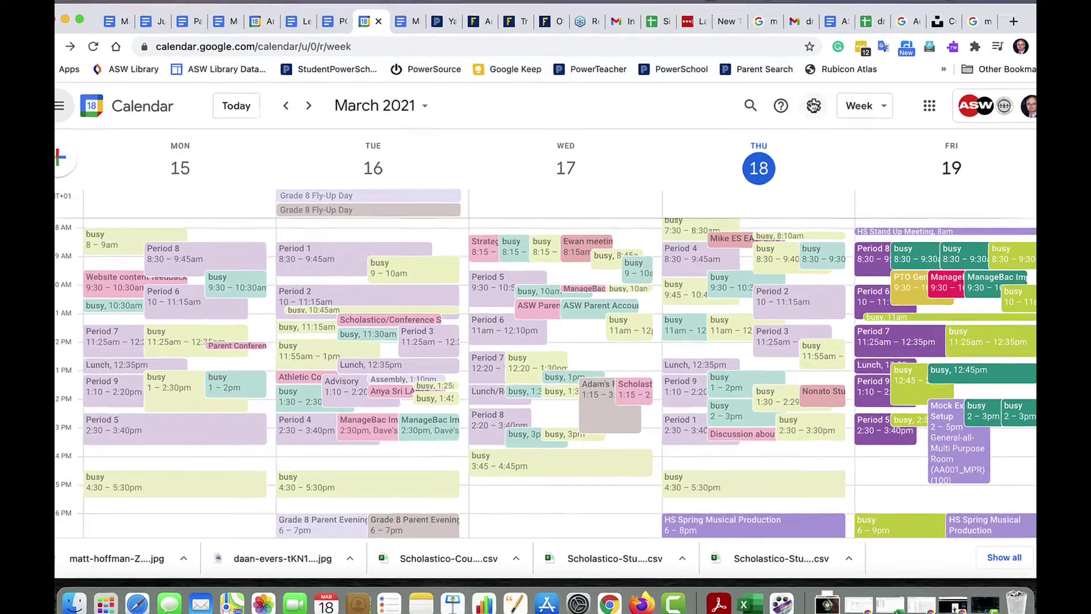
click(802, 114)
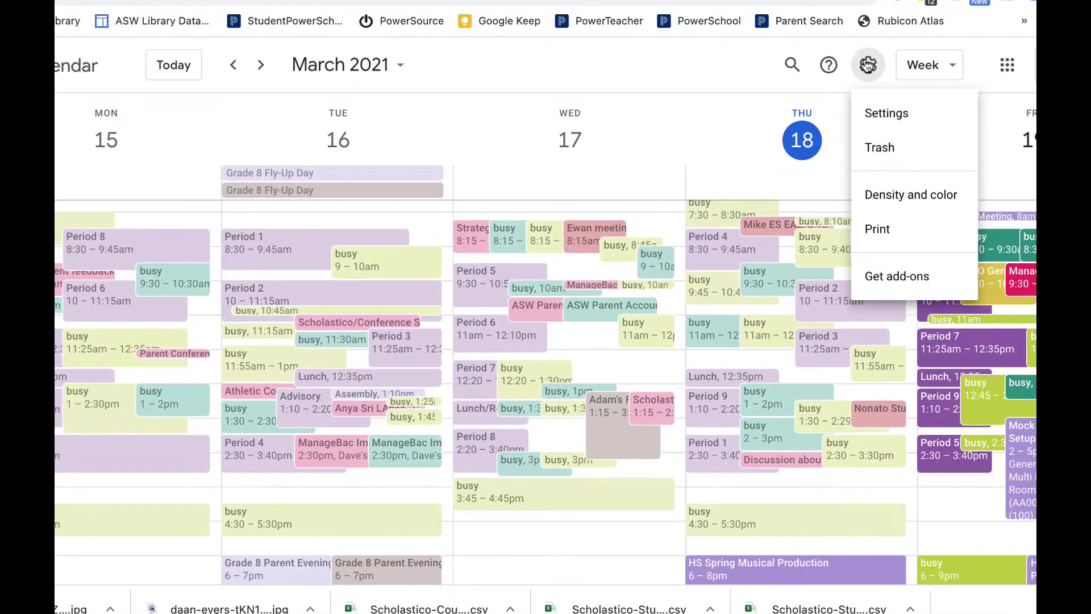
click(879, 192)
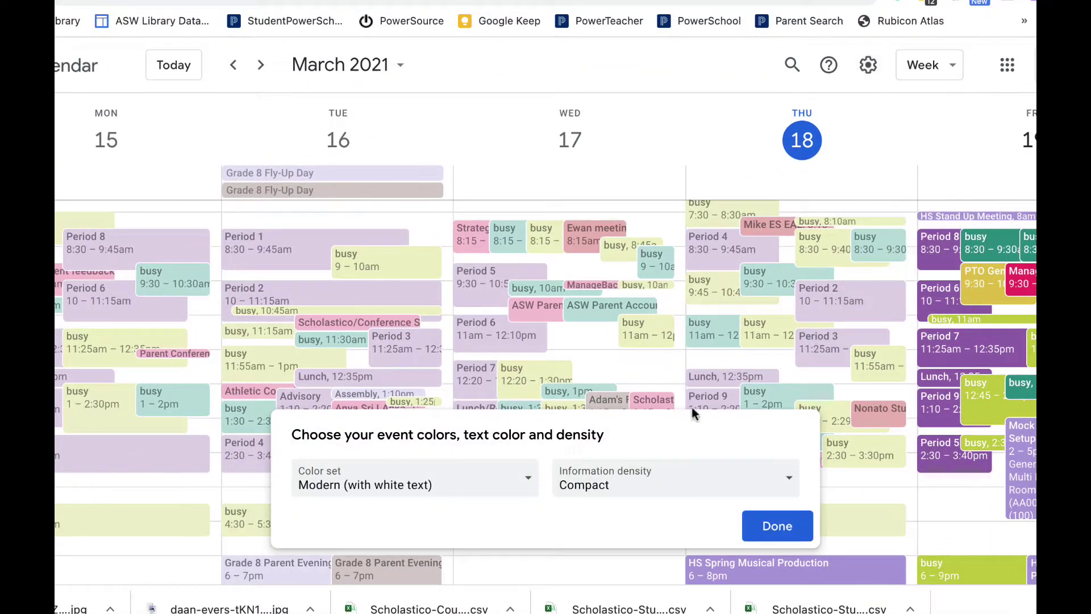
click(625, 480)
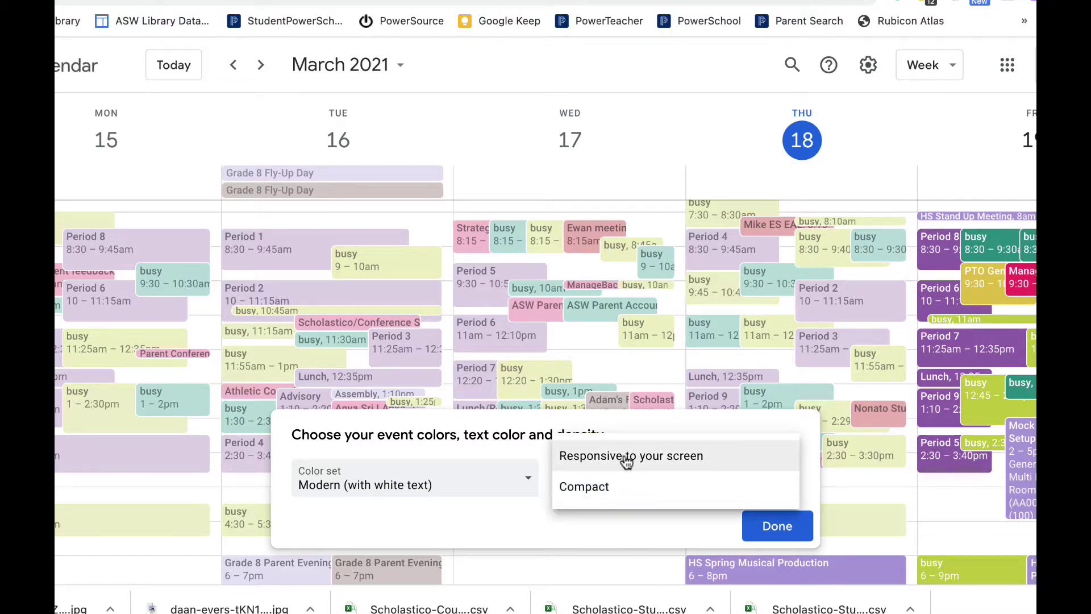
click(626, 460)
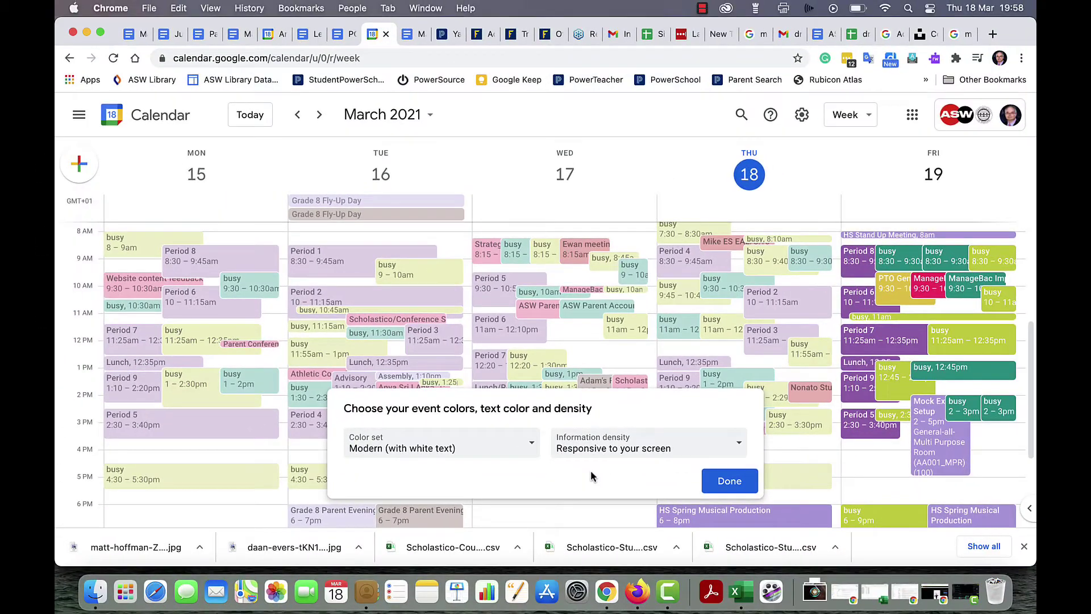
click(730, 481)
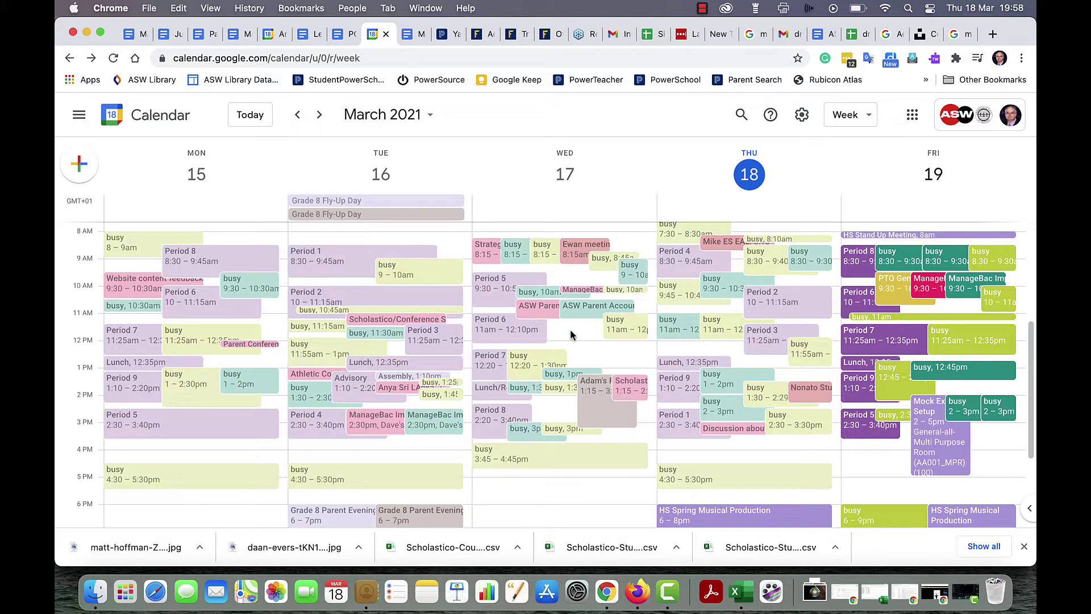
Show the side menu again and look through the My calendars list
click(84, 120)
scroll(105, 466, down, 4)
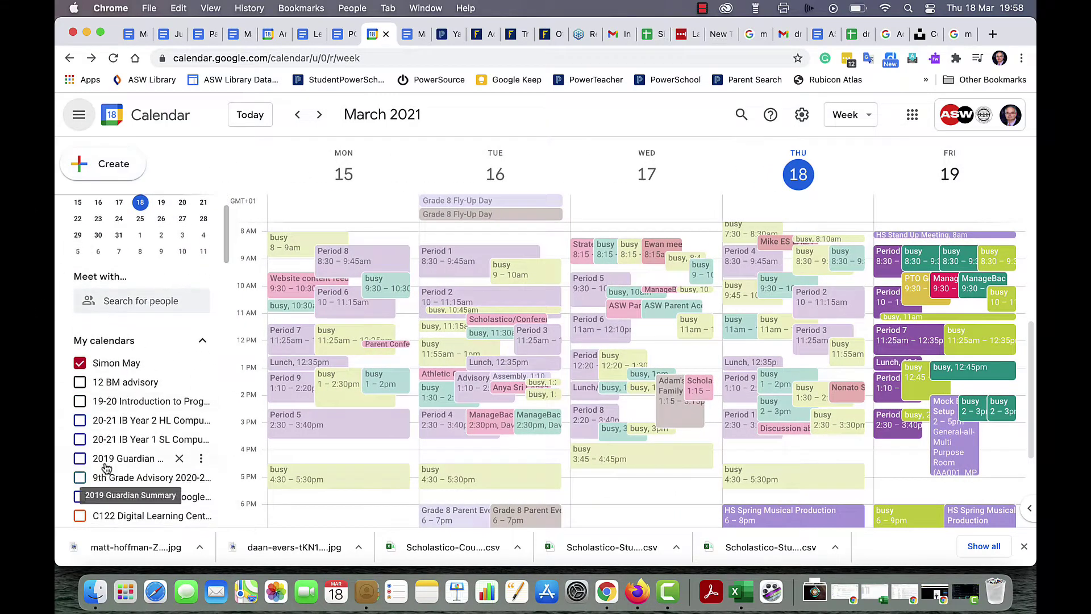
scroll(105, 466, down, 6)
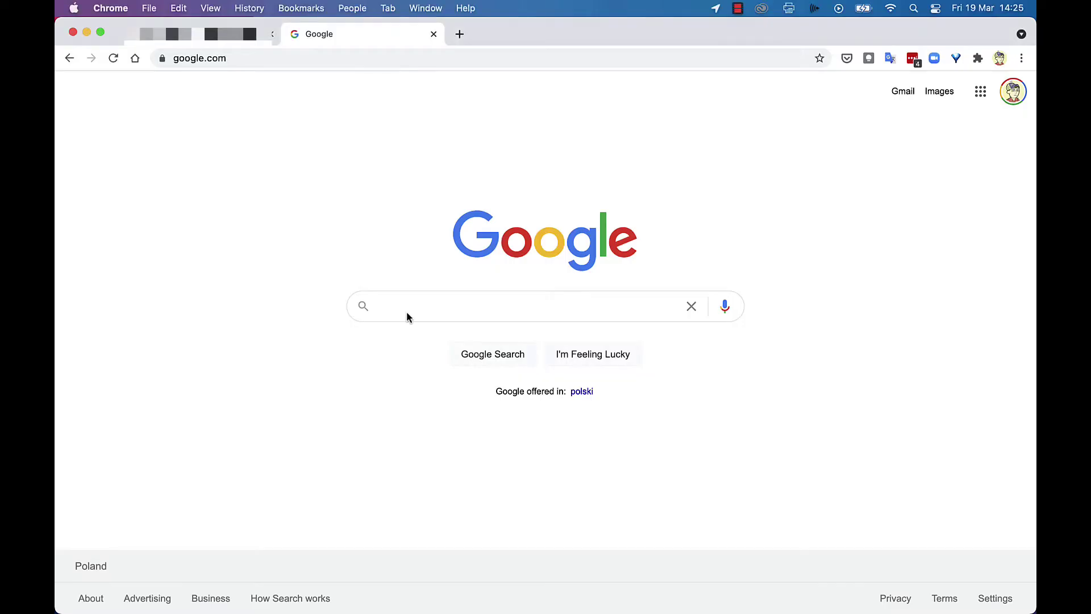
Search Google for "Really big coffee makers"
click(406, 312)
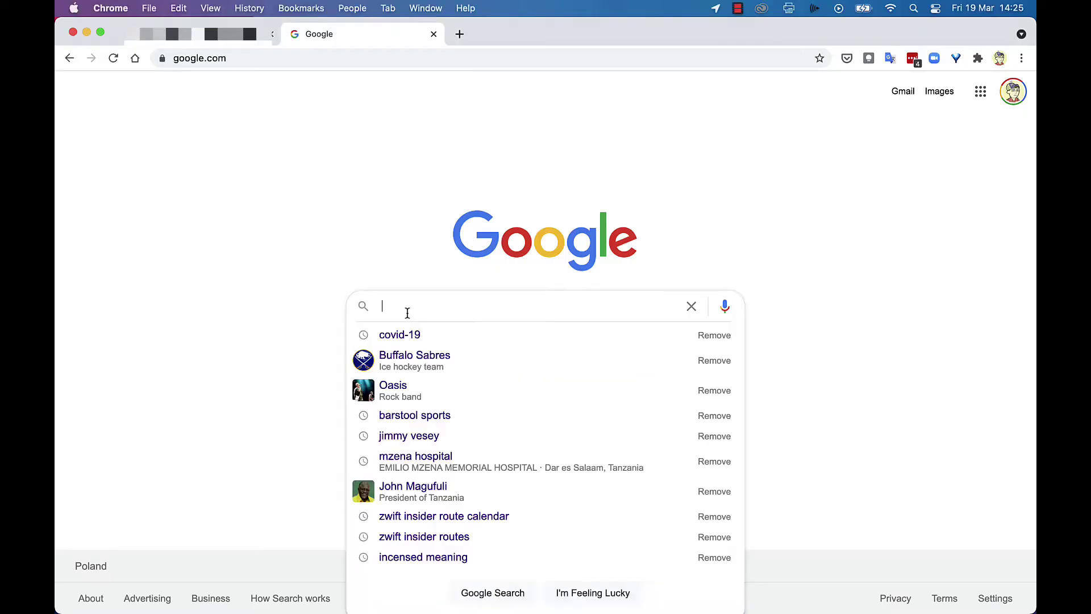
text(Really bi)
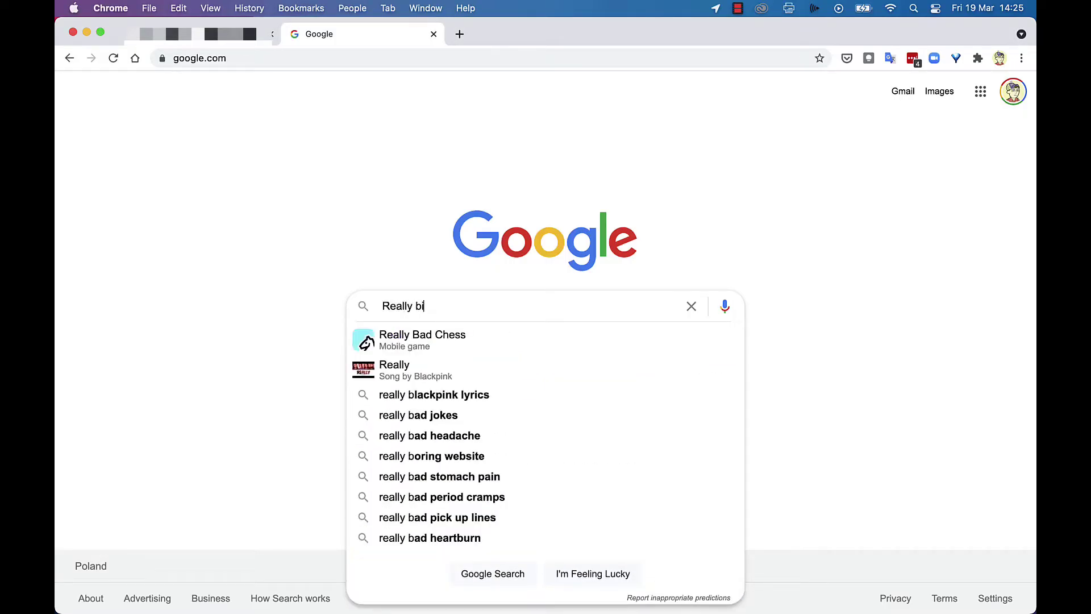
text(g coffee makers)
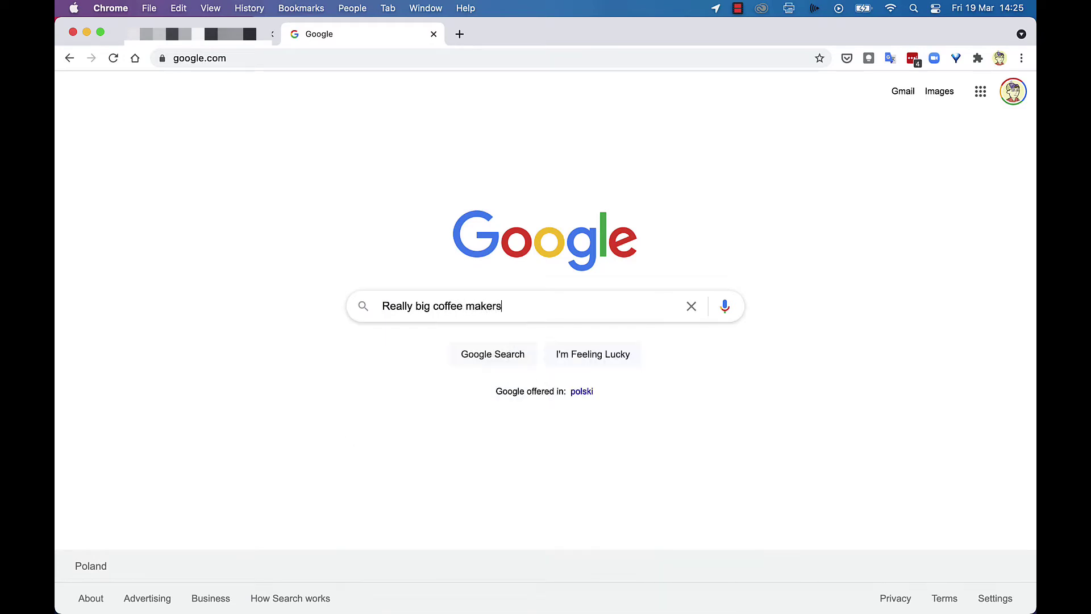
key(Return)
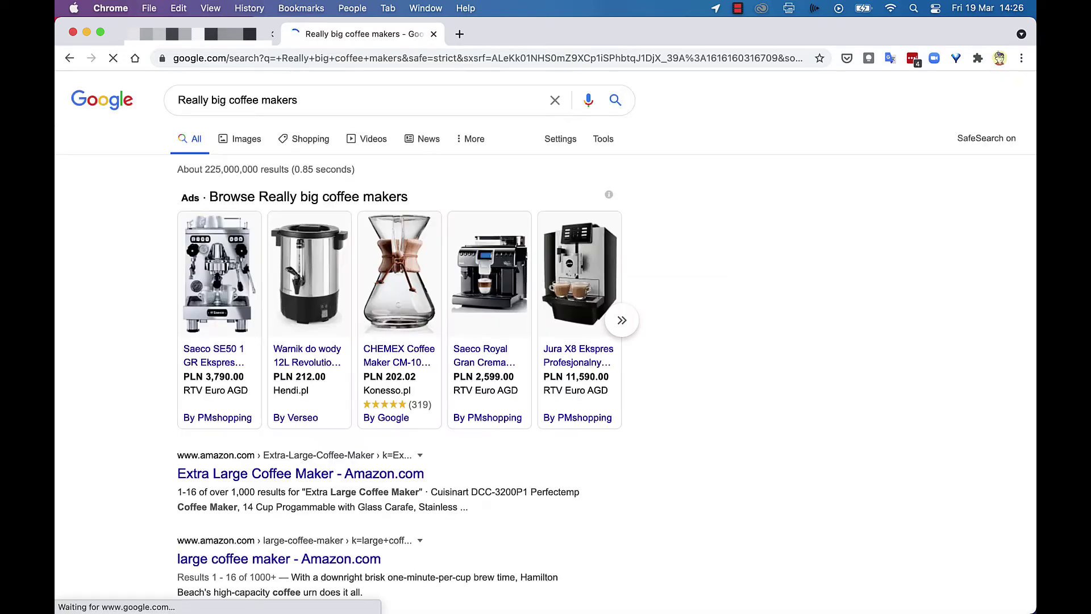
Search YouTube for "Largest cup of coffee in the world"
text(L)
text(argest )
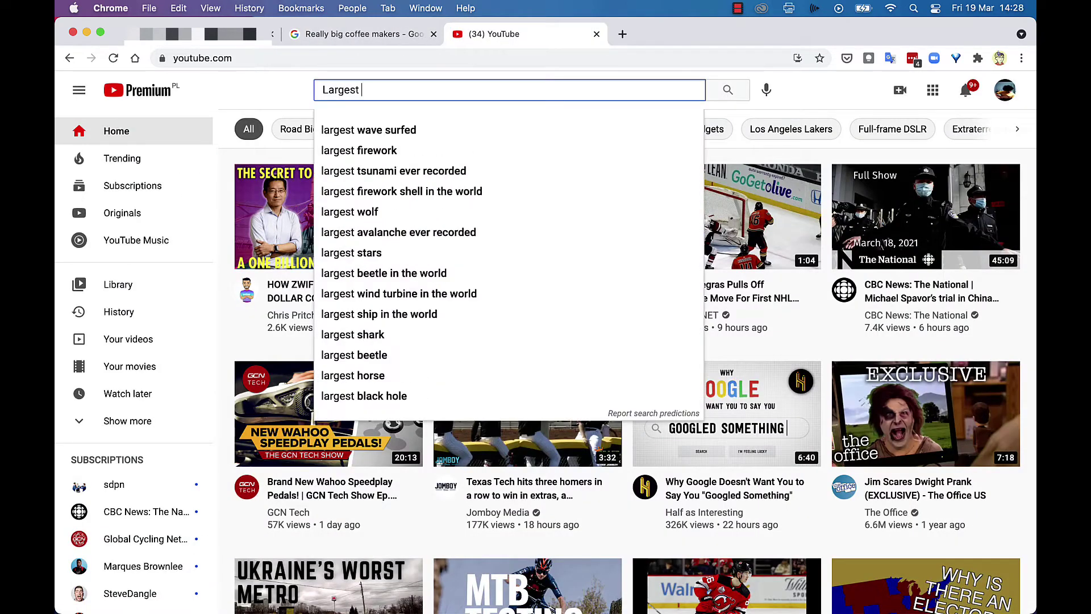
text(cup of coffee in the world)
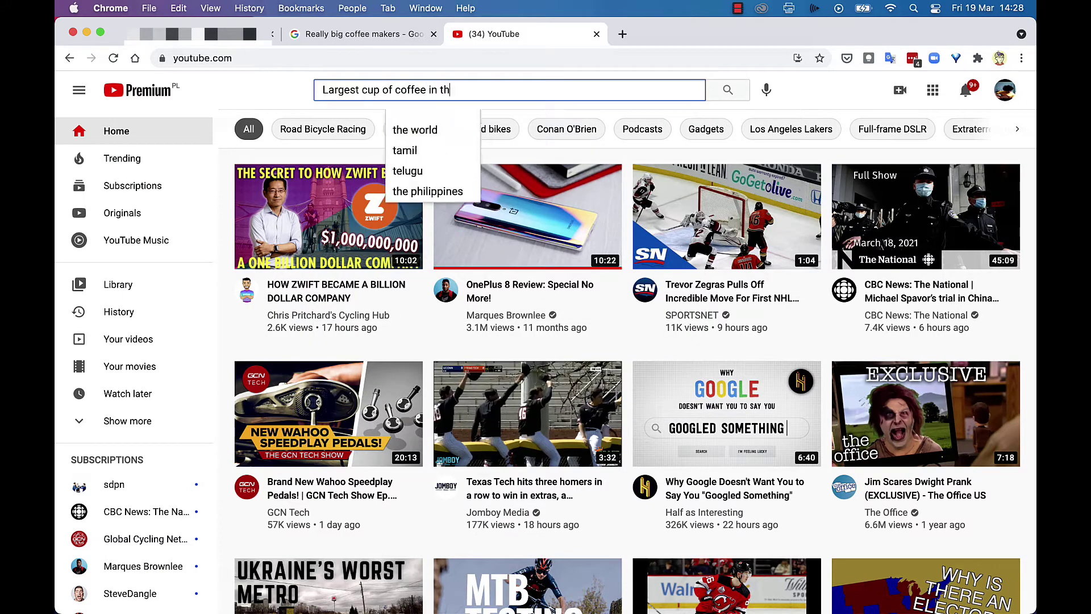
key(Return)
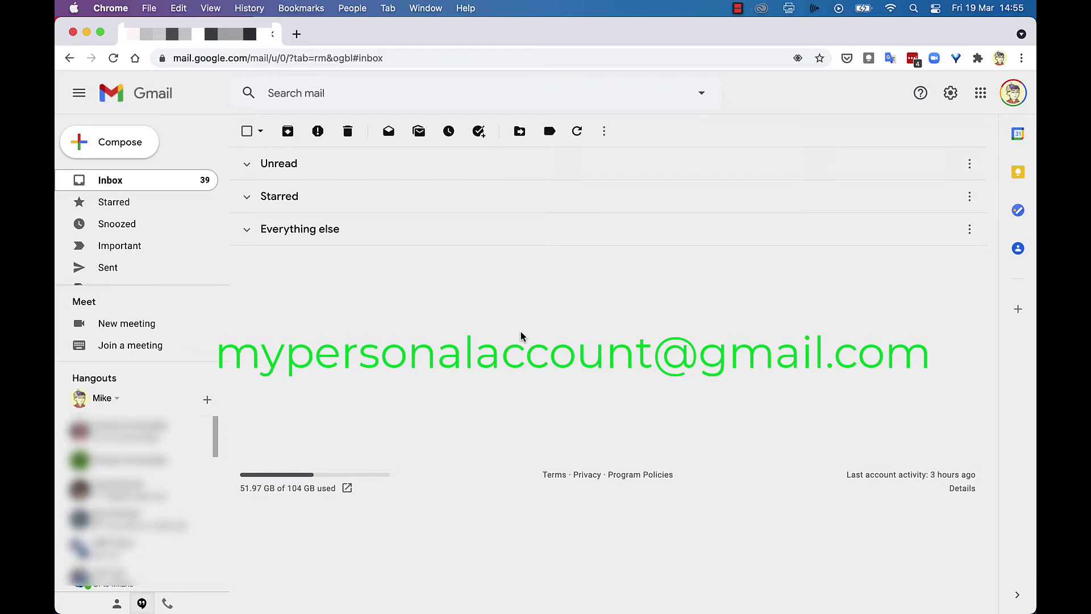
From Gmail, open the Google Account's Data & personalization section and go to its ad settings
click(1011, 97)
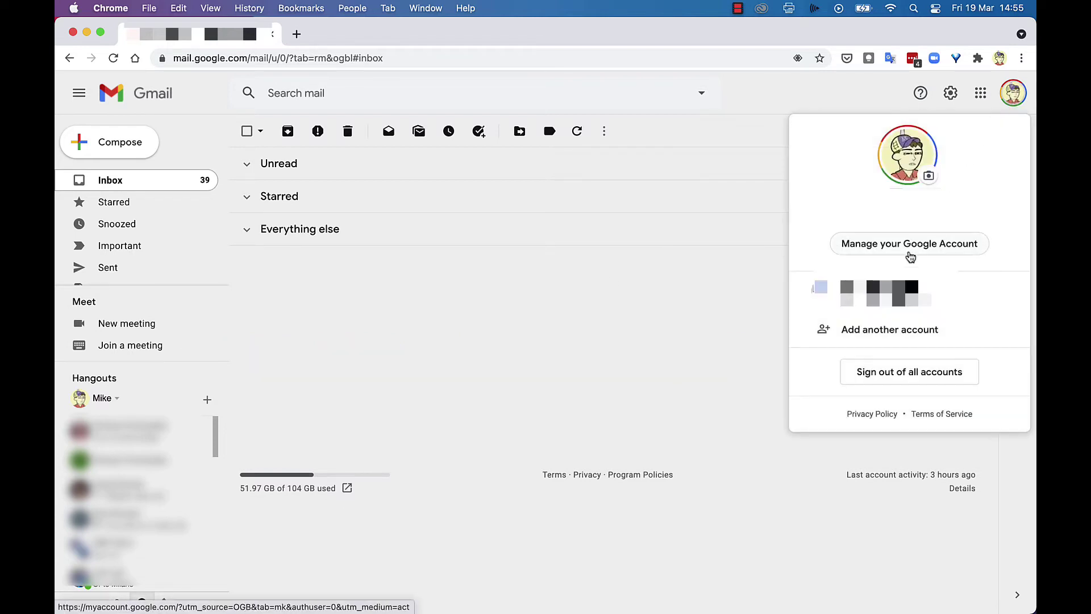
click(909, 255)
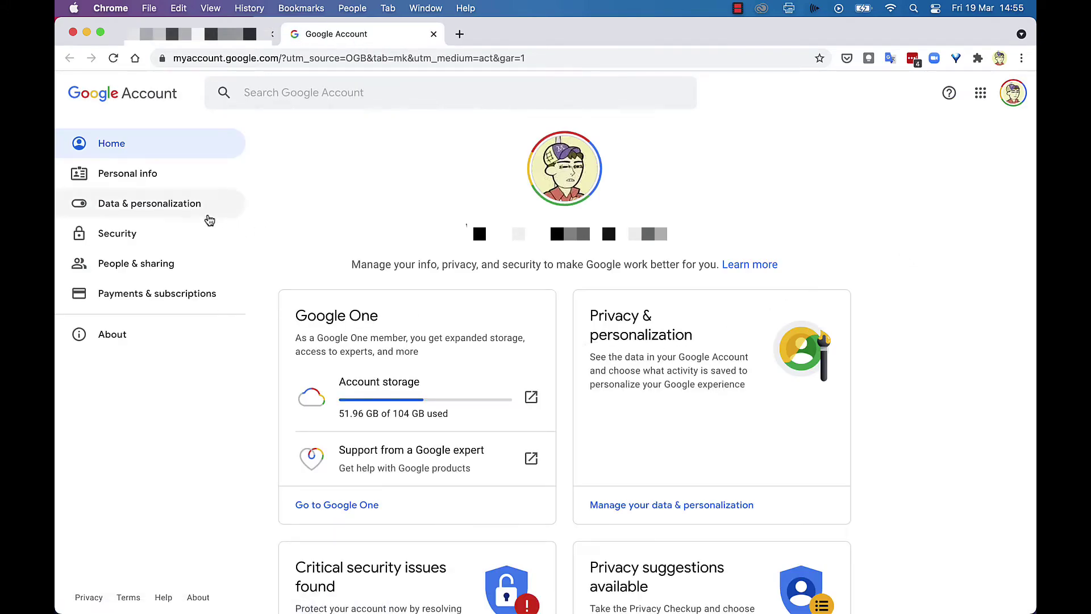
click(176, 215)
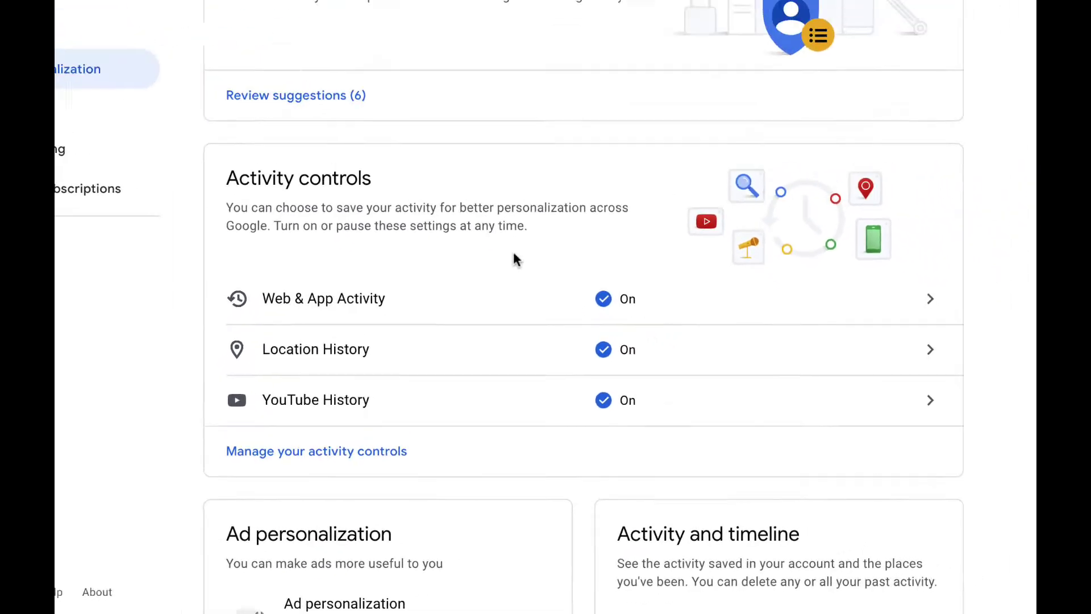
scroll(513, 346, down, 3)
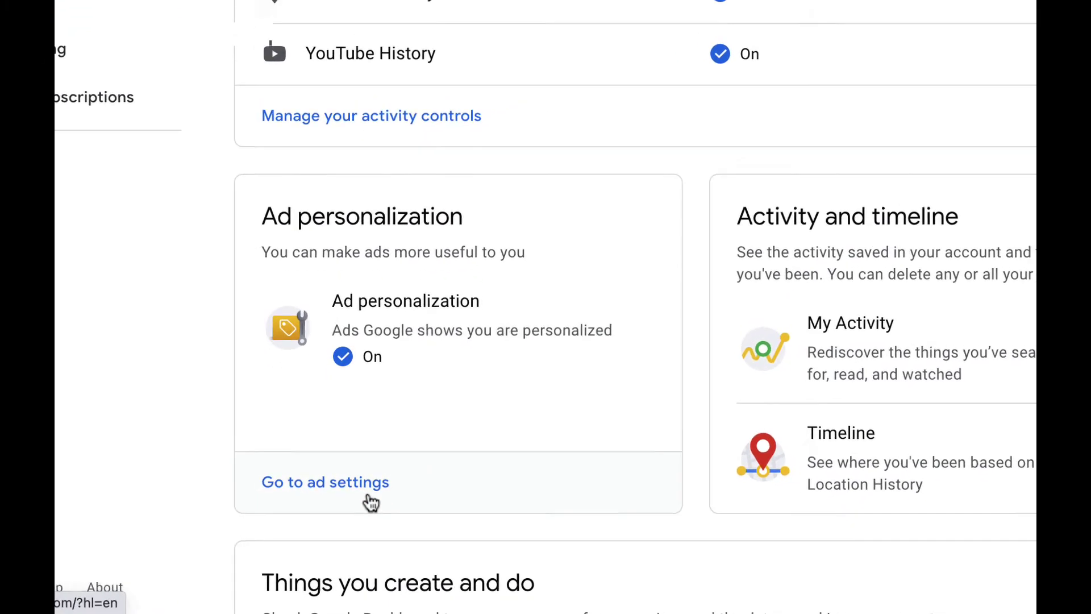
click(368, 499)
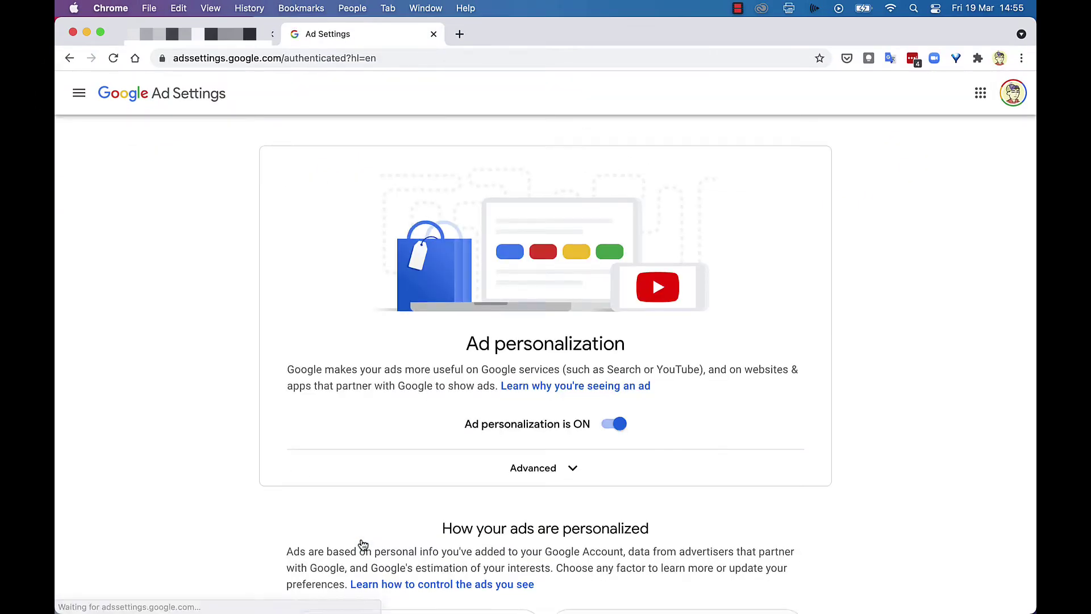
Turn off the Bars, Clubs & Nightlife interest among the factors used for ad personalization
scroll(363, 543, down, 6)
scroll(363, 542, down, 3)
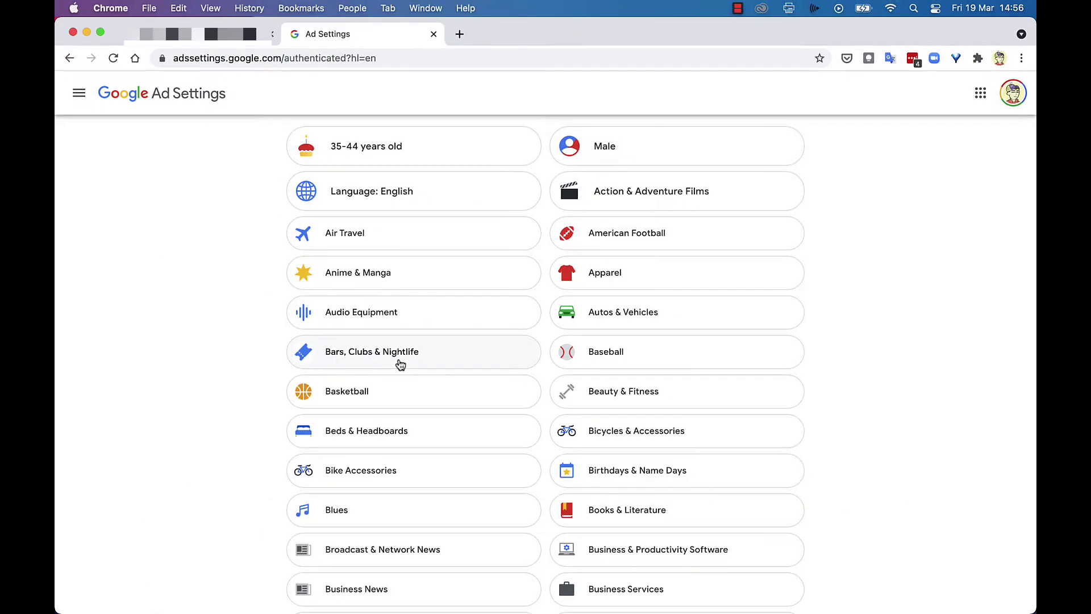
click(401, 364)
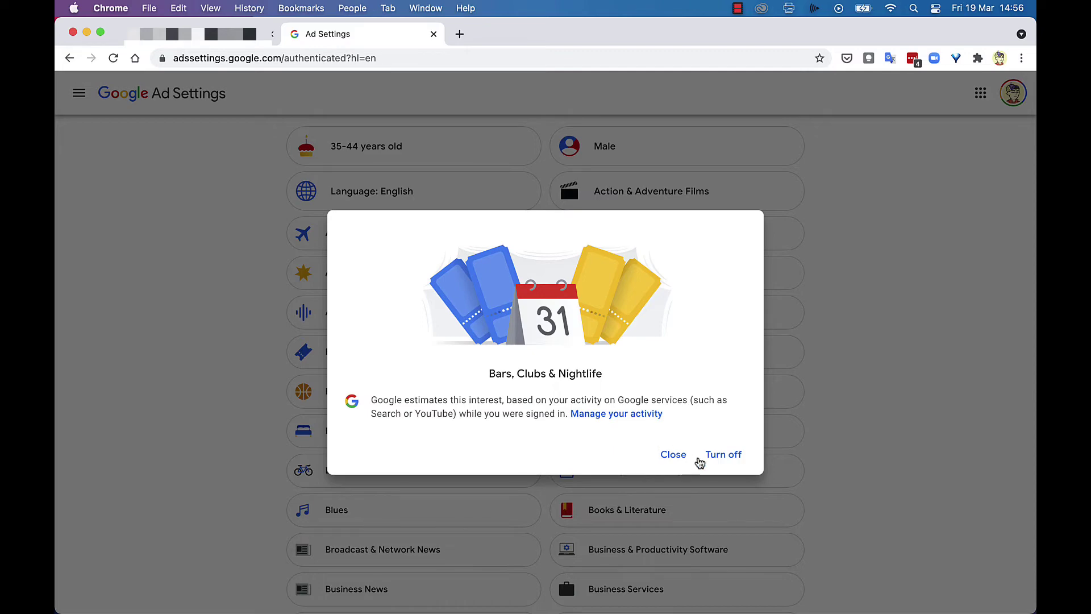
click(722, 457)
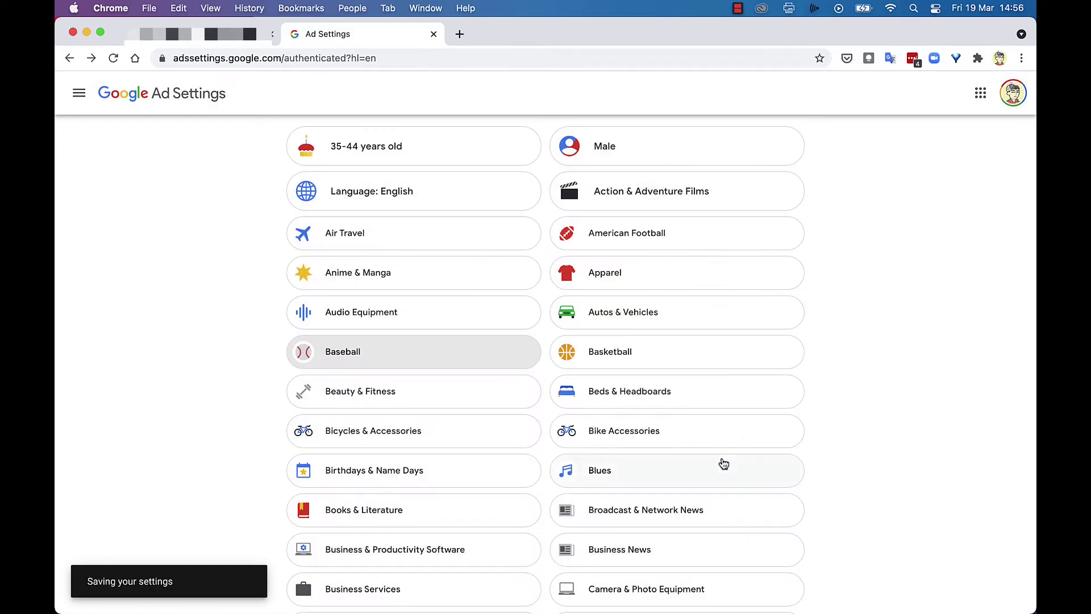
Look through the remaining ad interests and turn off ad personalization for the whole account
scroll(808, 437, down, 1)
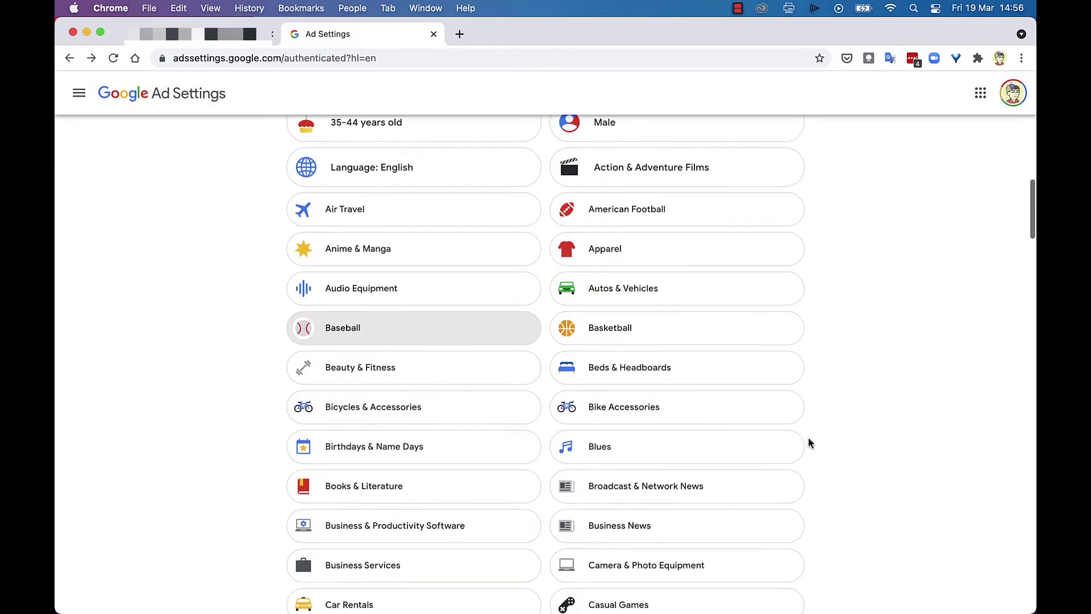
scroll(808, 438, down, 4)
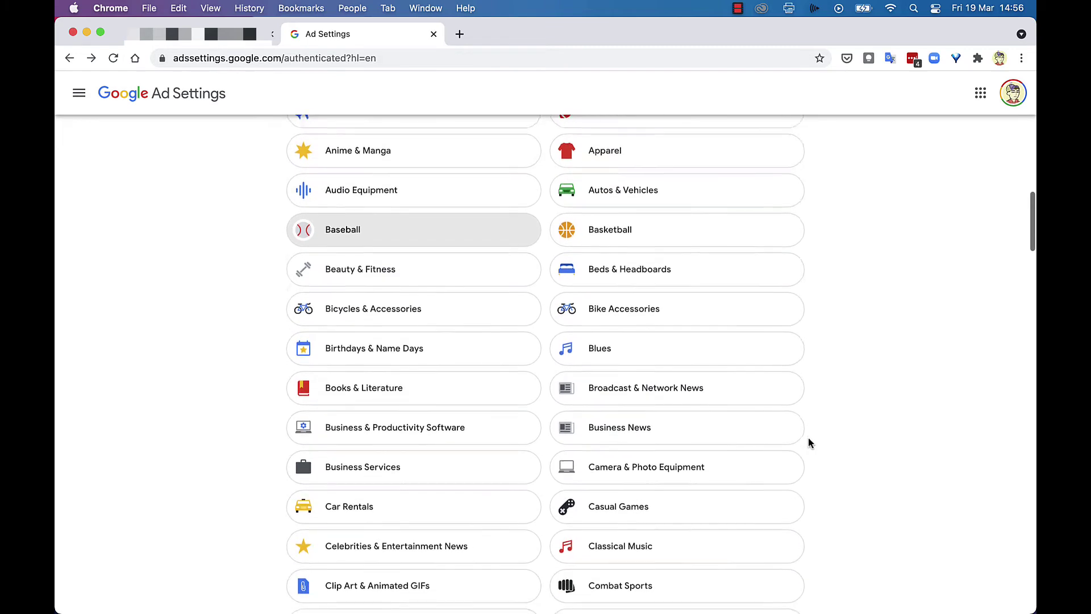
scroll(808, 437, down, 3)
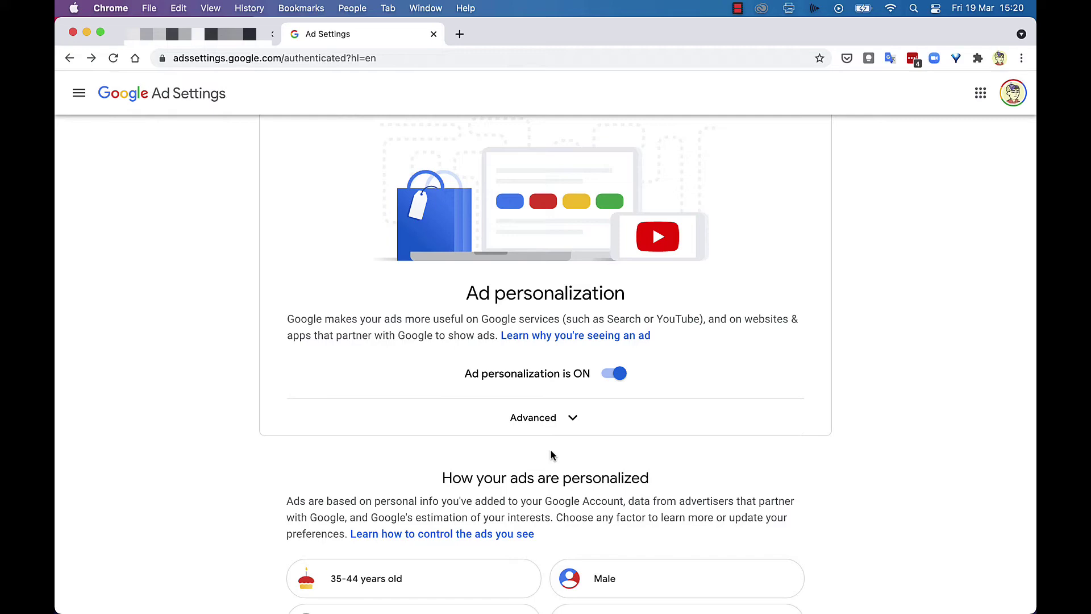
click(616, 374)
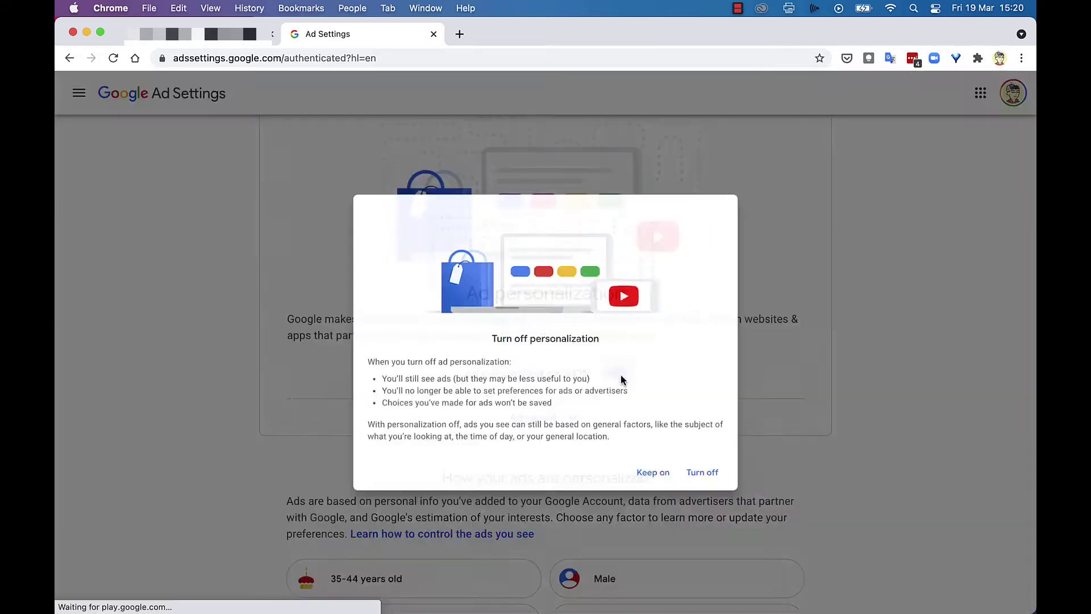
click(716, 489)
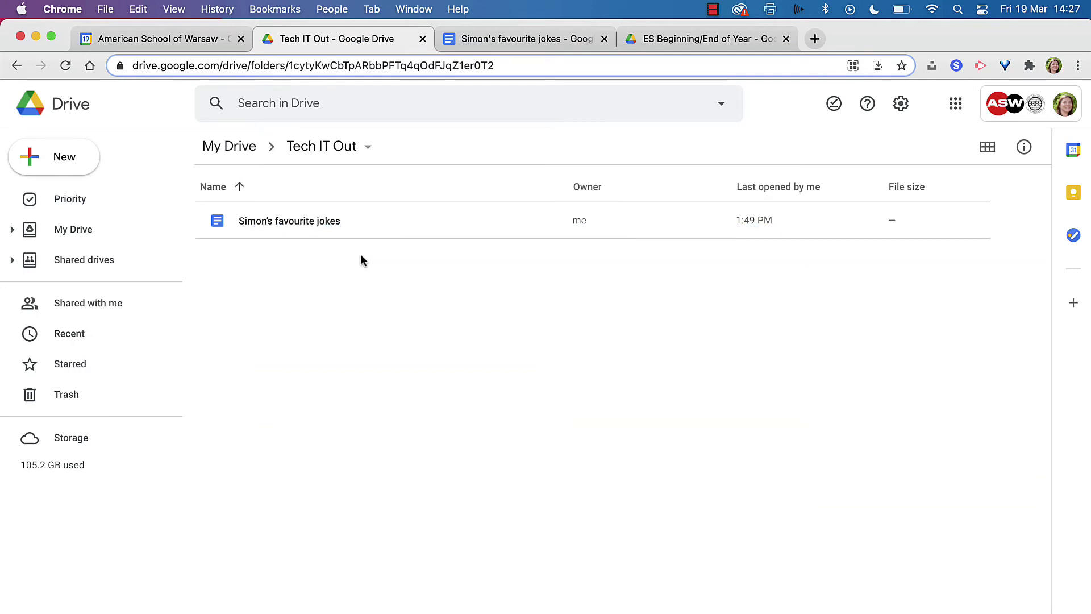
In Google Drive, add a shortcut to the favourite jokes document in the ES Beginning/End of Year folder within 1 - ES Tech Documents
click(318, 223)
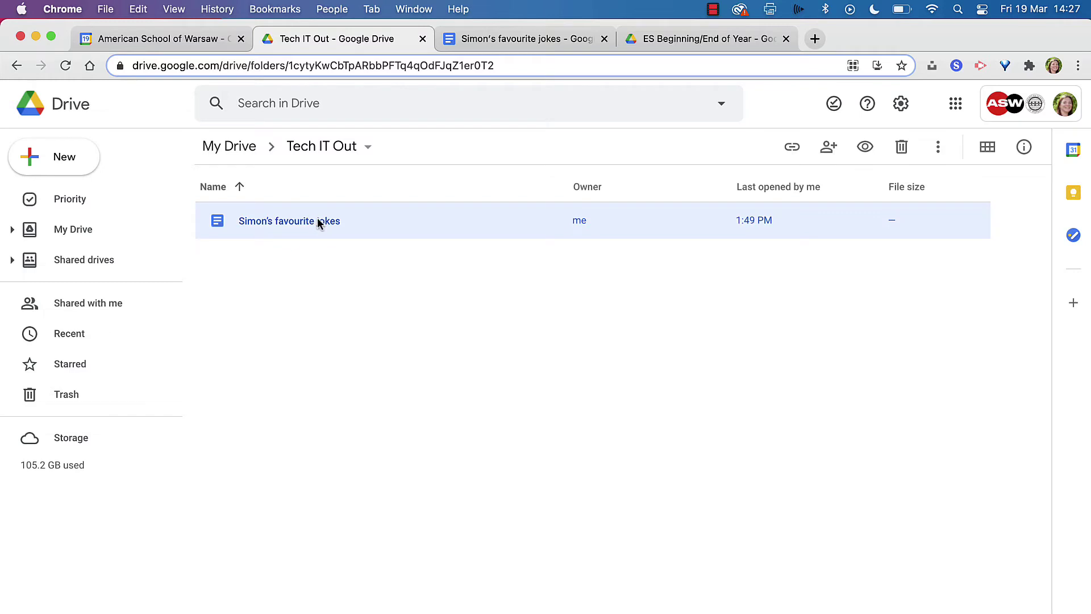
key(shift+z)
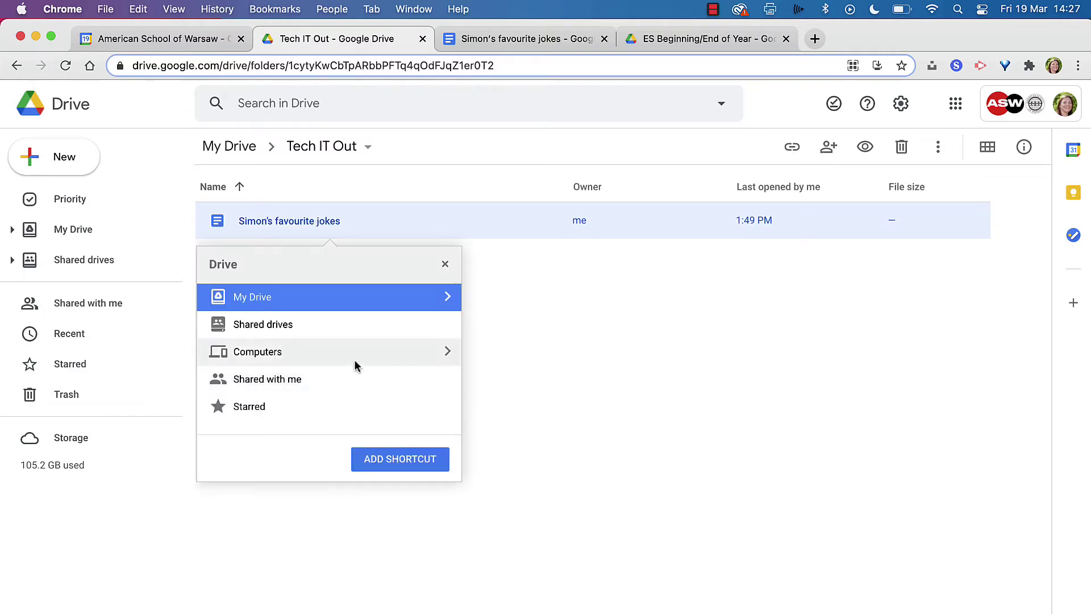
click(447, 297)
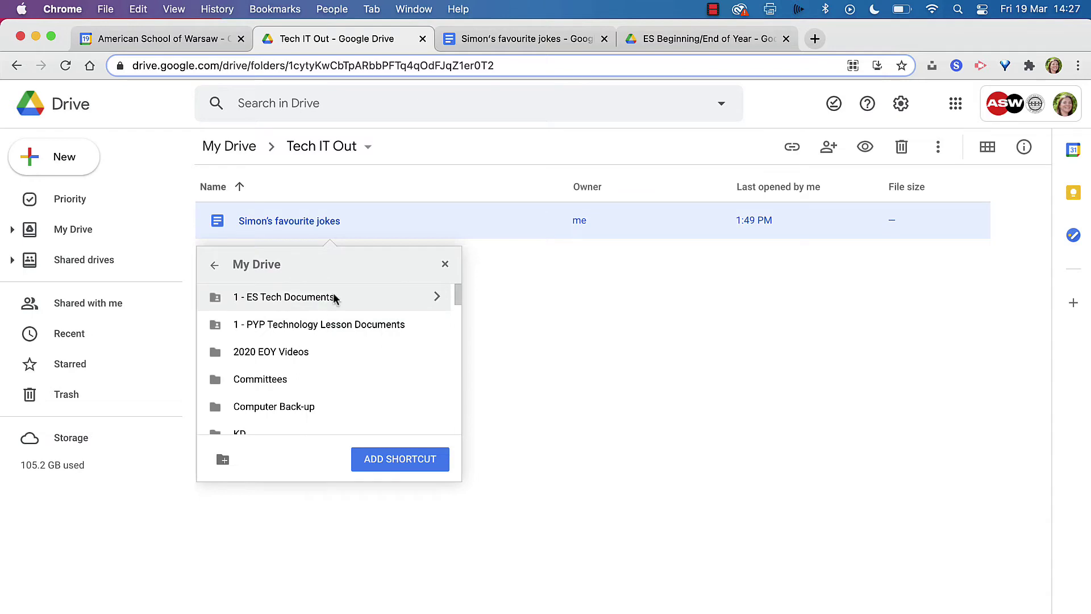
click(434, 298)
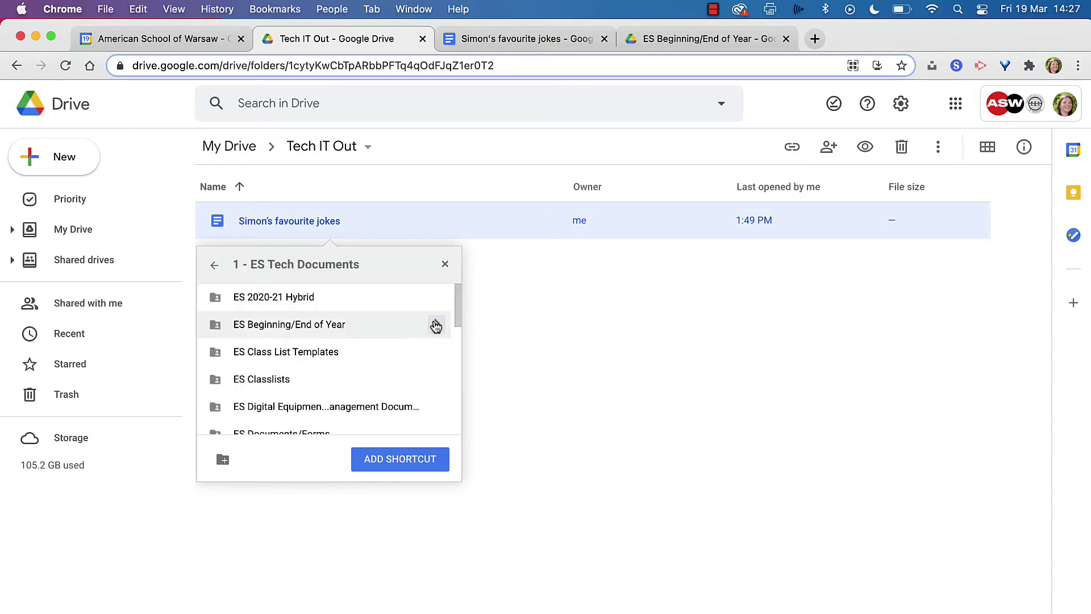
click(434, 322)
click(400, 469)
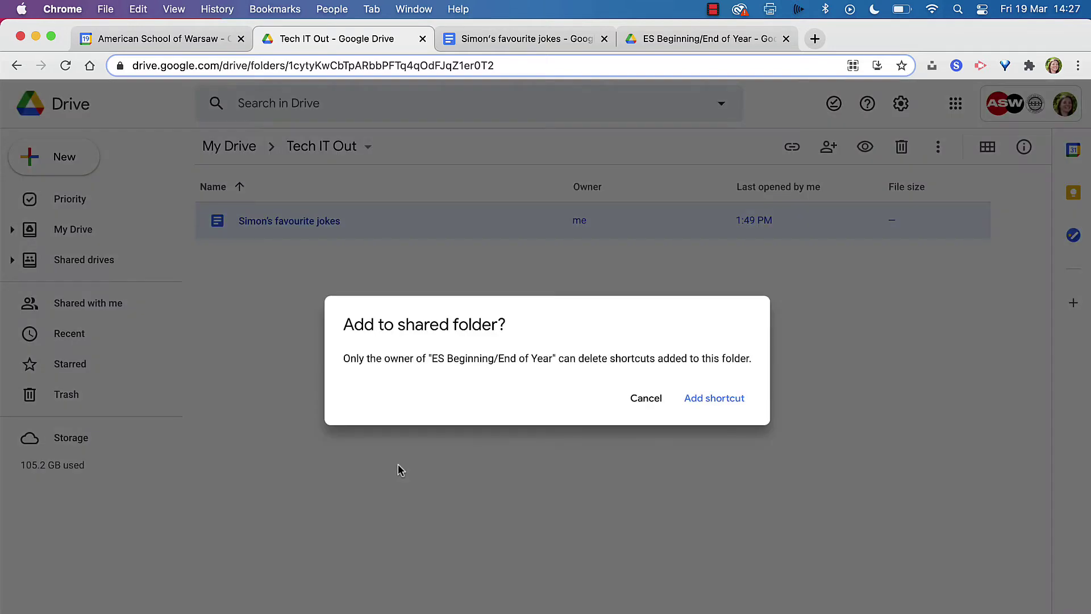
click(706, 401)
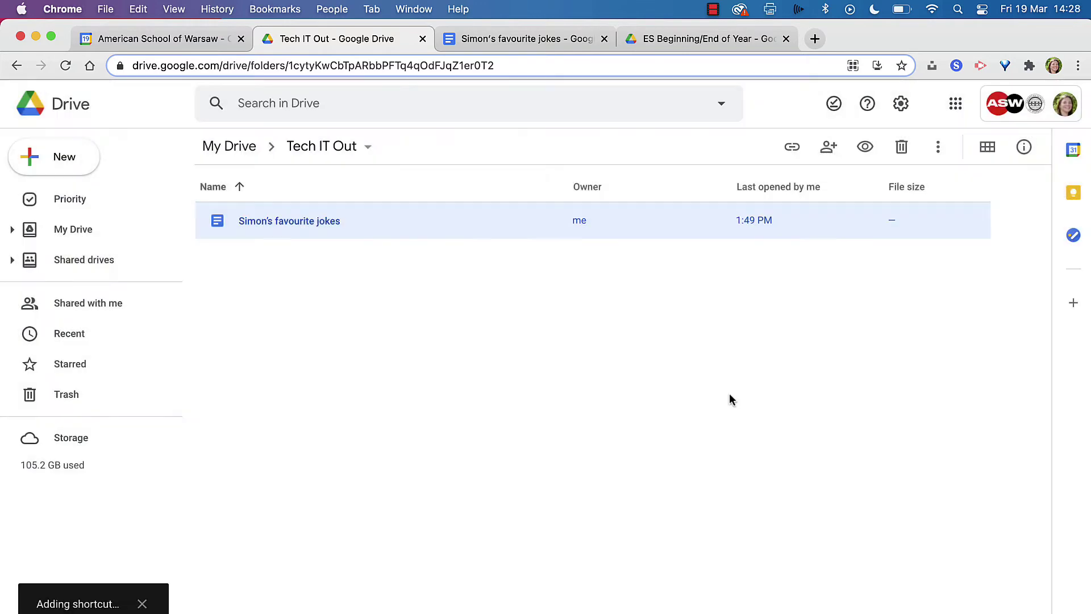
right_click(300, 227)
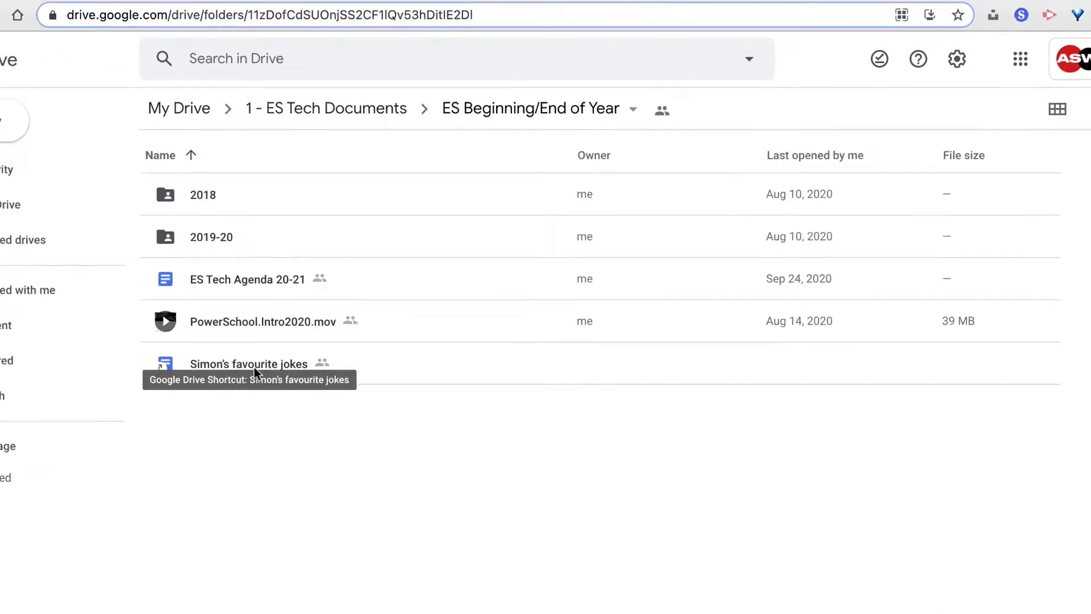
Open the favourite jokes shortcut and compare it with the original document, finishing in the Tech IT Out folder
double_click(169, 356)
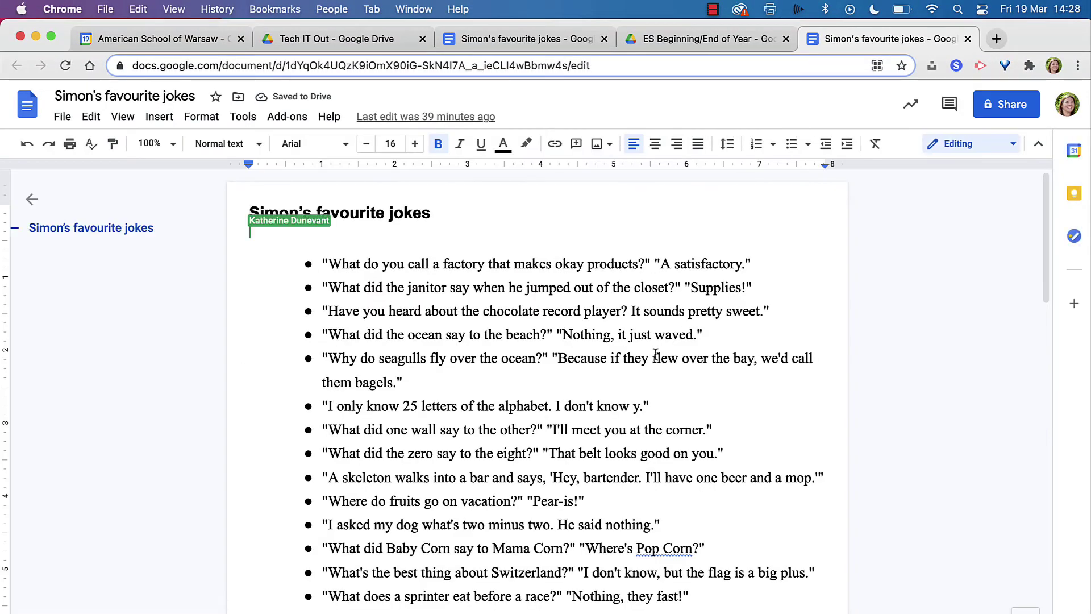
click(511, 40)
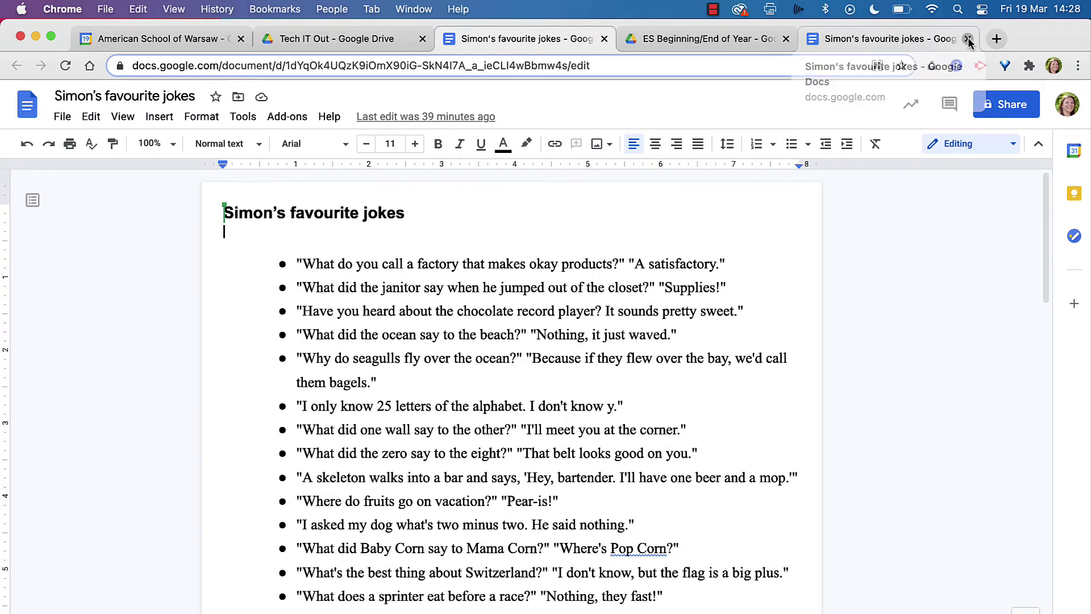
click(297, 37)
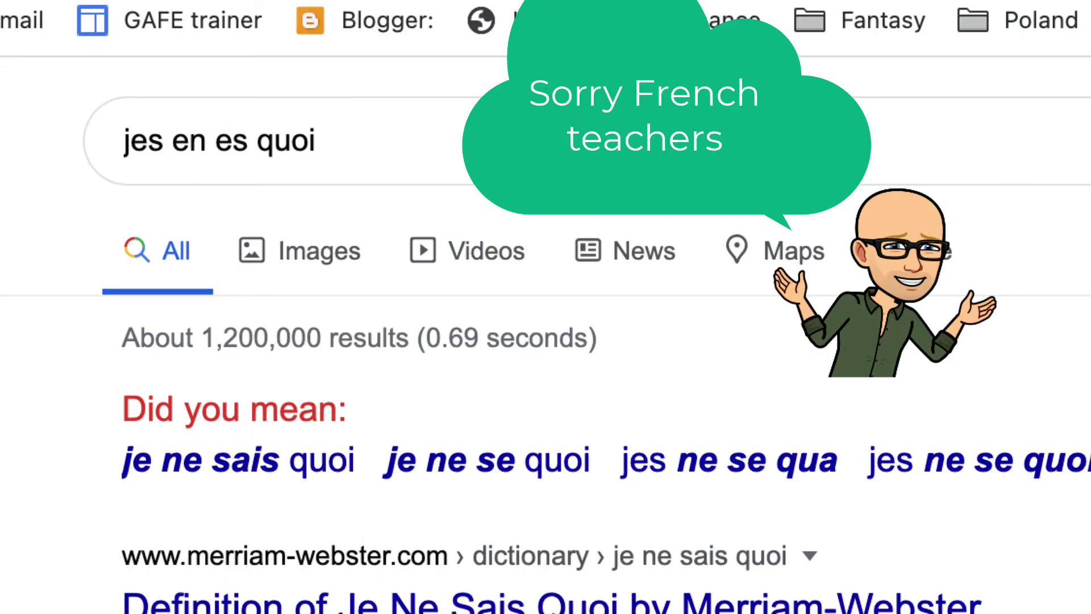
Search the web for "google arts and culture" and open the Google Arts & Culture home page
click(239, 460)
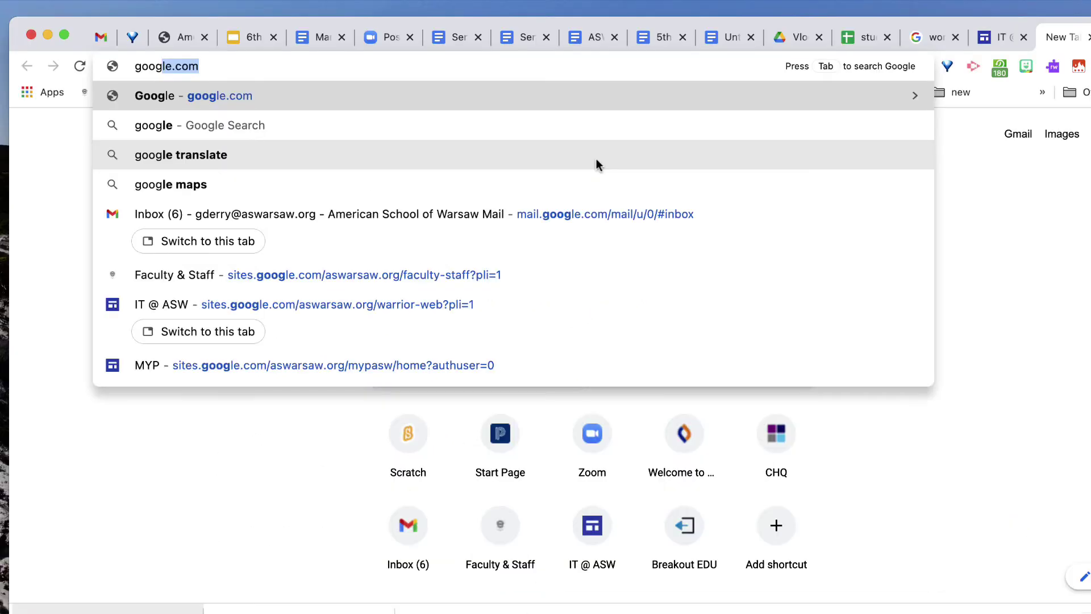
text(arts)
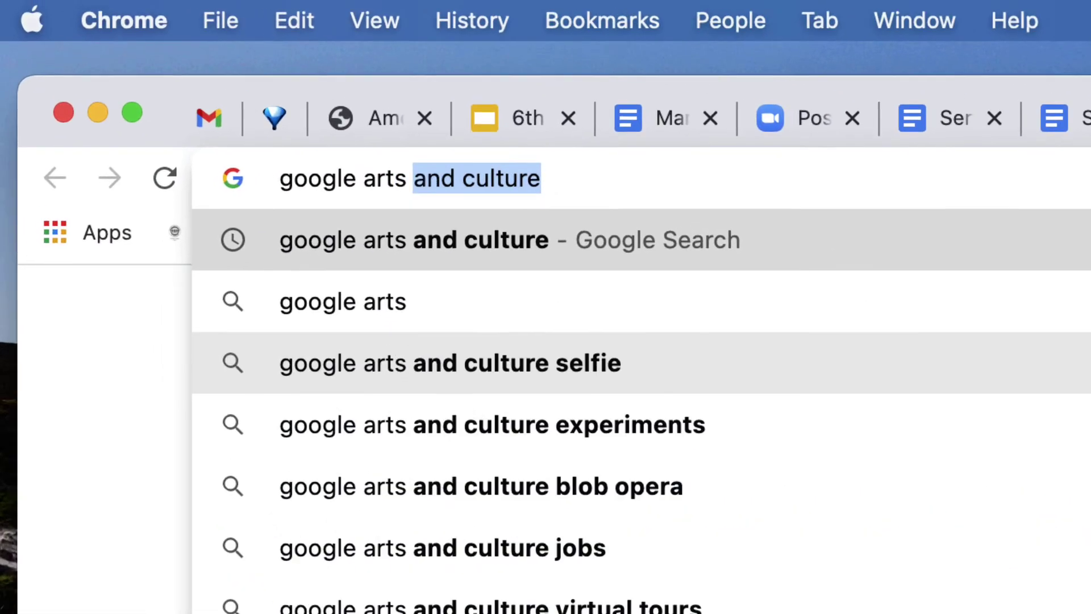
text( and culture)
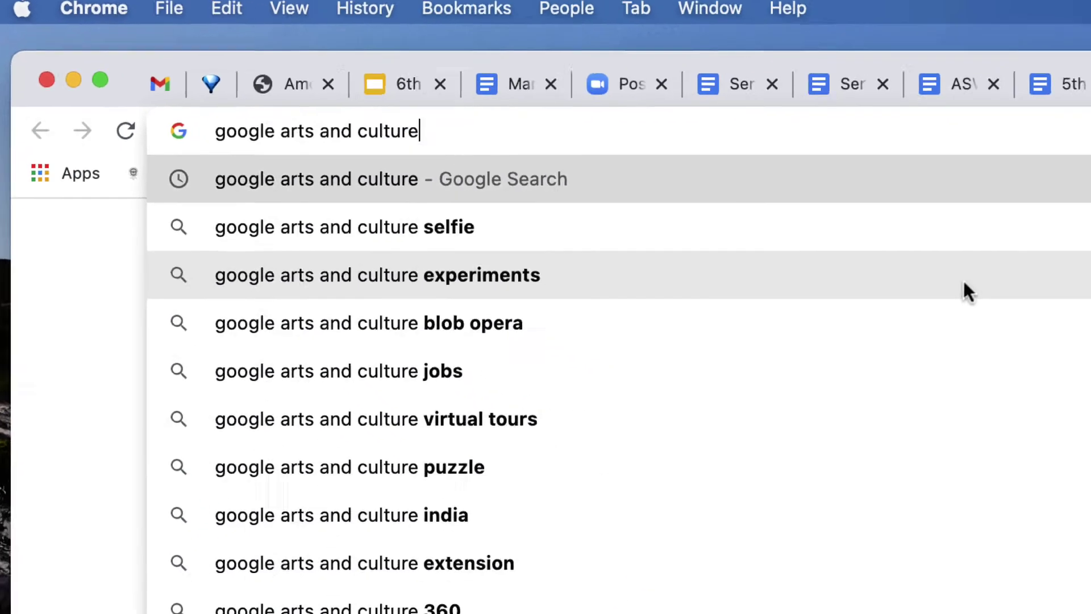
key(Return)
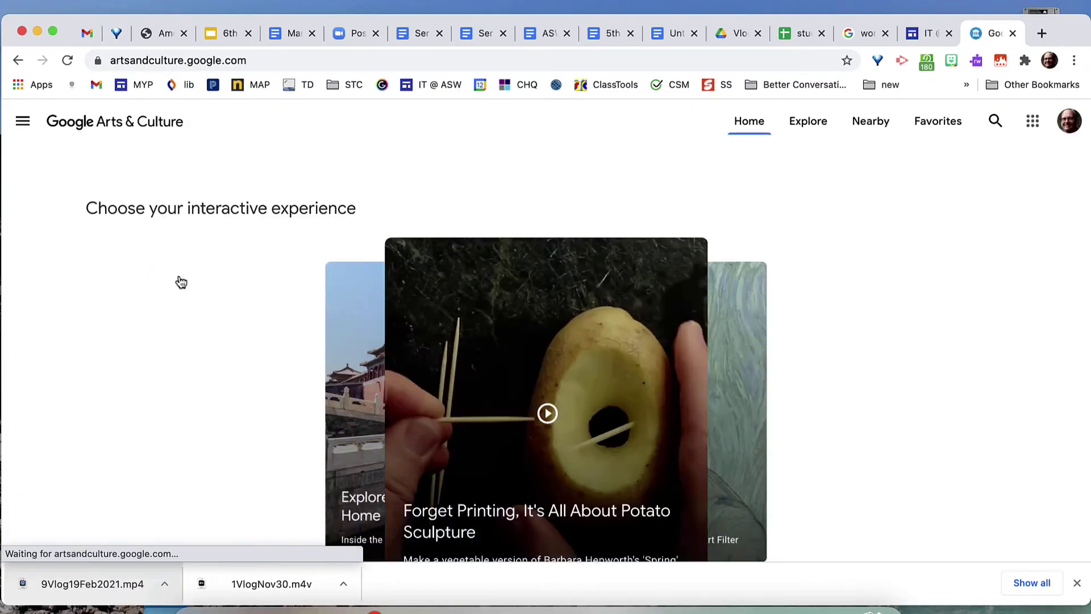
scroll(288, 227, down, 1)
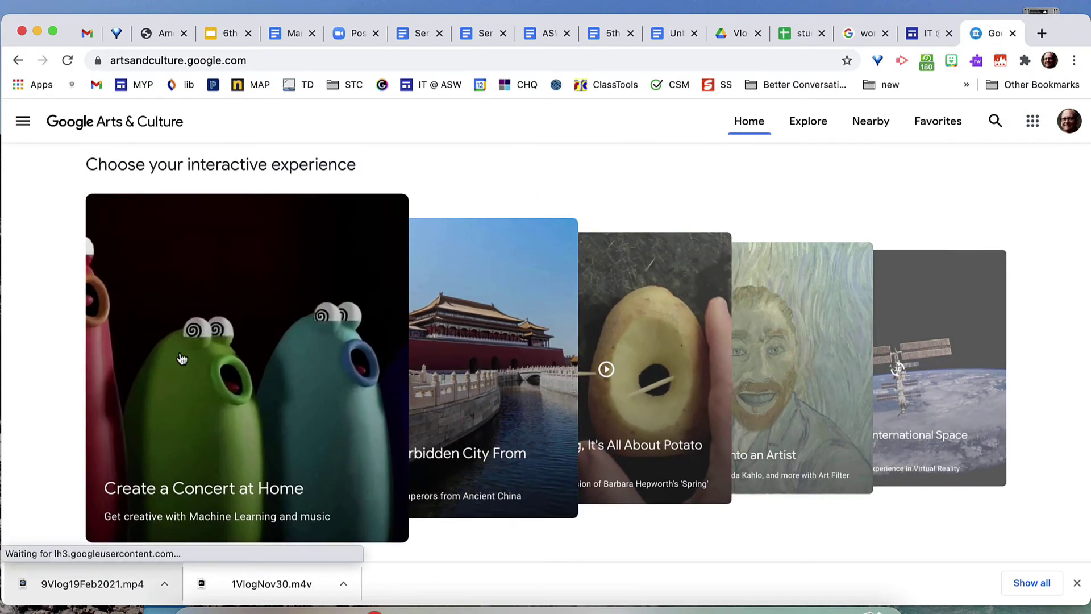
scroll(509, 157, up, 1)
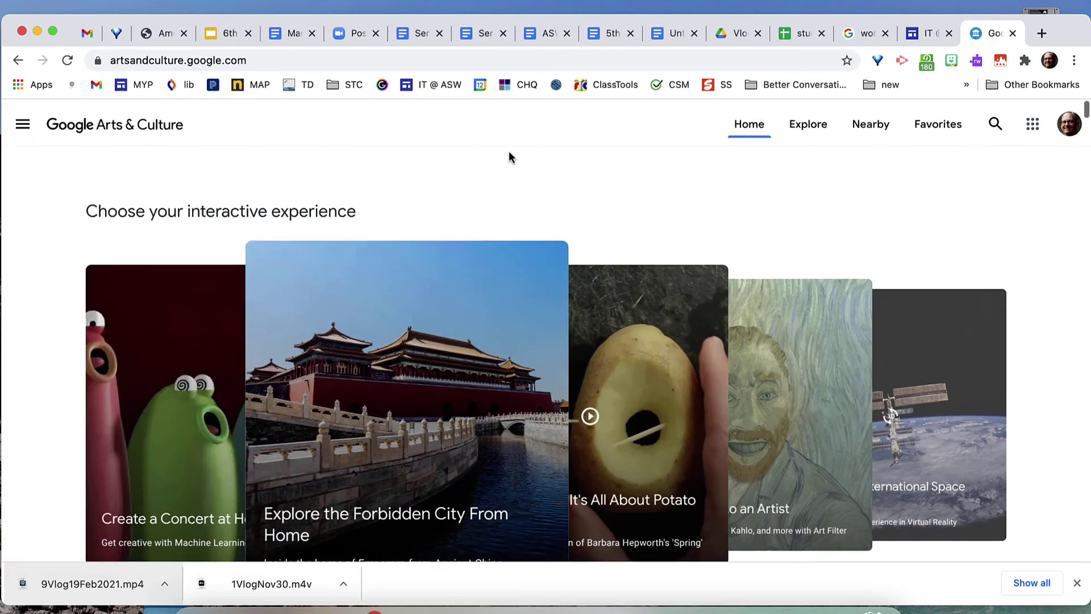
Search the web for "learn with google arts and culture" and open the Learn With Google Arts & Culture page
click(823, 63)
text(learn with)
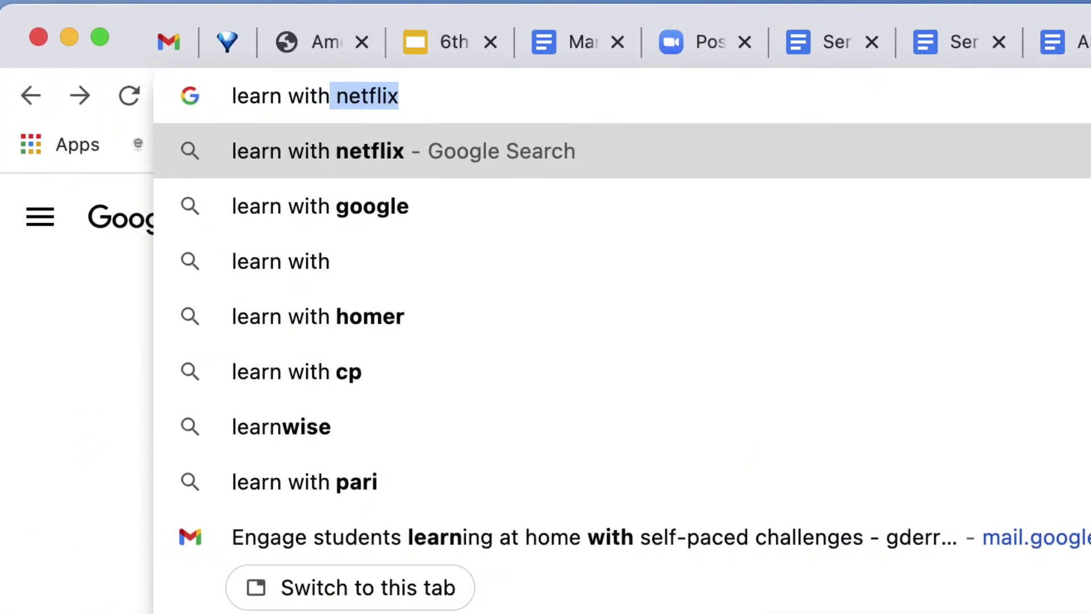
text( google )
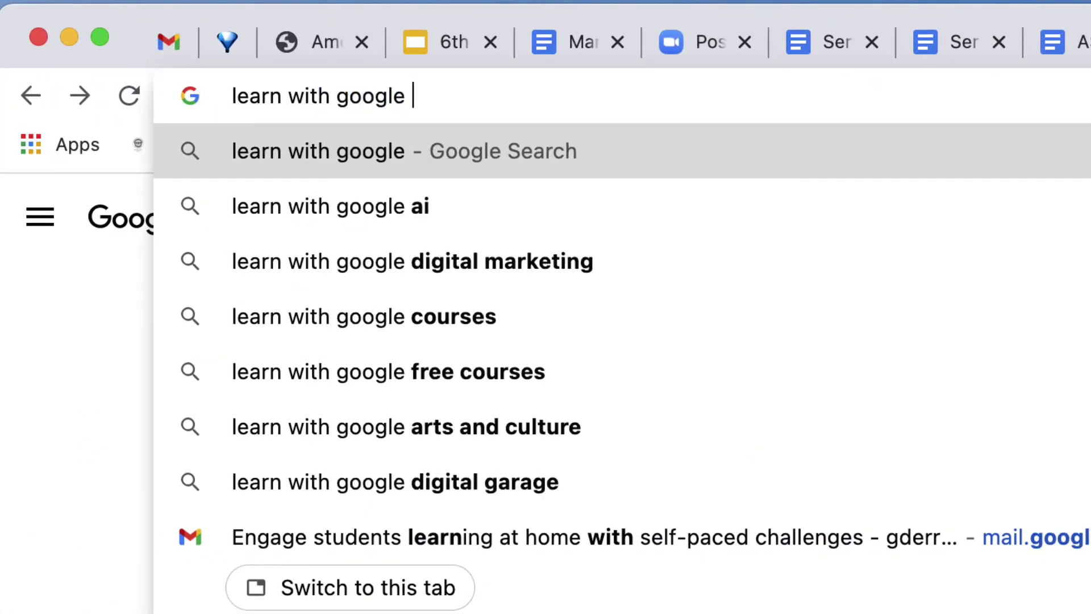
text(arts and cultu)
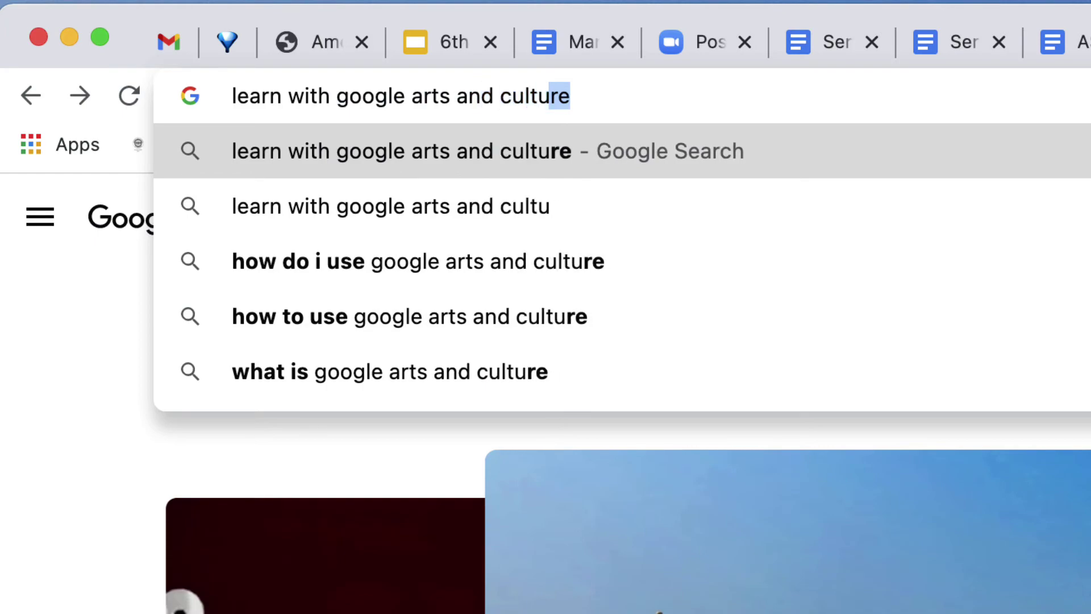
text(re)
key(Return)
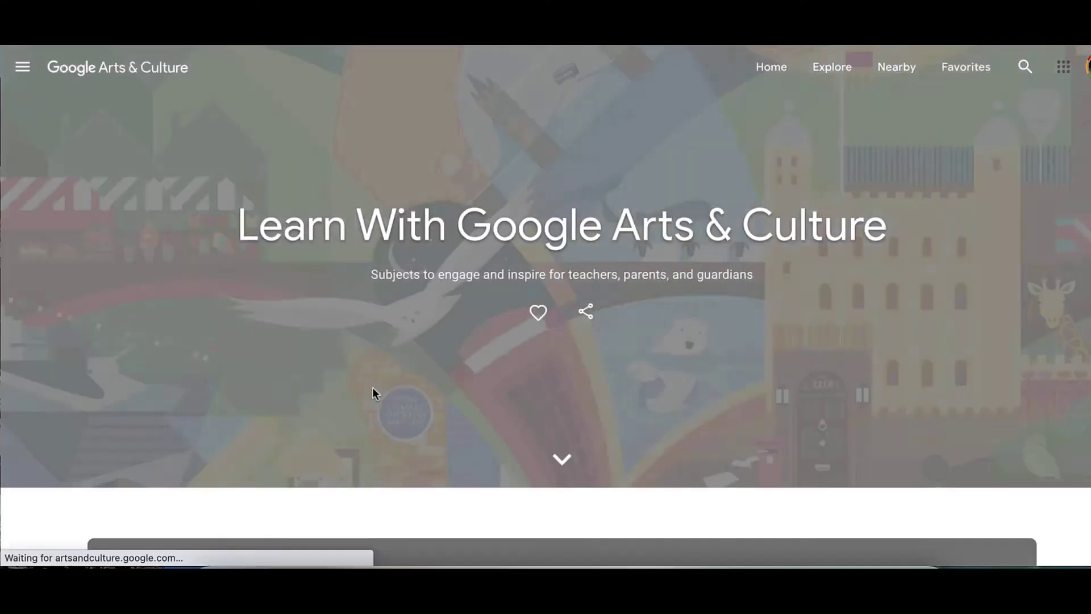
Browse the subjects on the Learn With Google Arts & Culture page and open Computing
scroll(543, 343, down, 2)
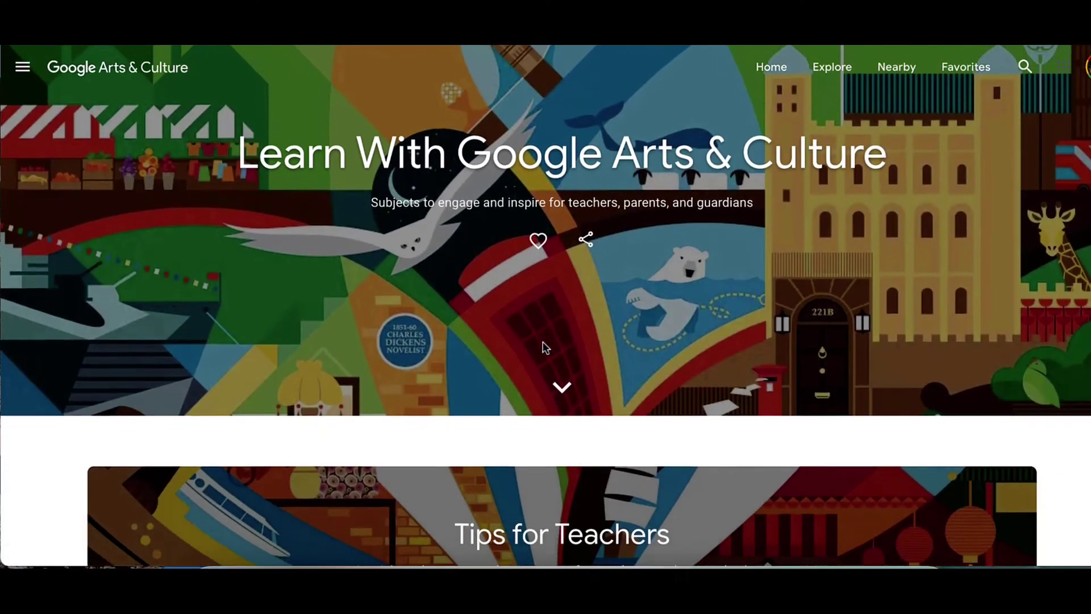
scroll(543, 346, down, 10)
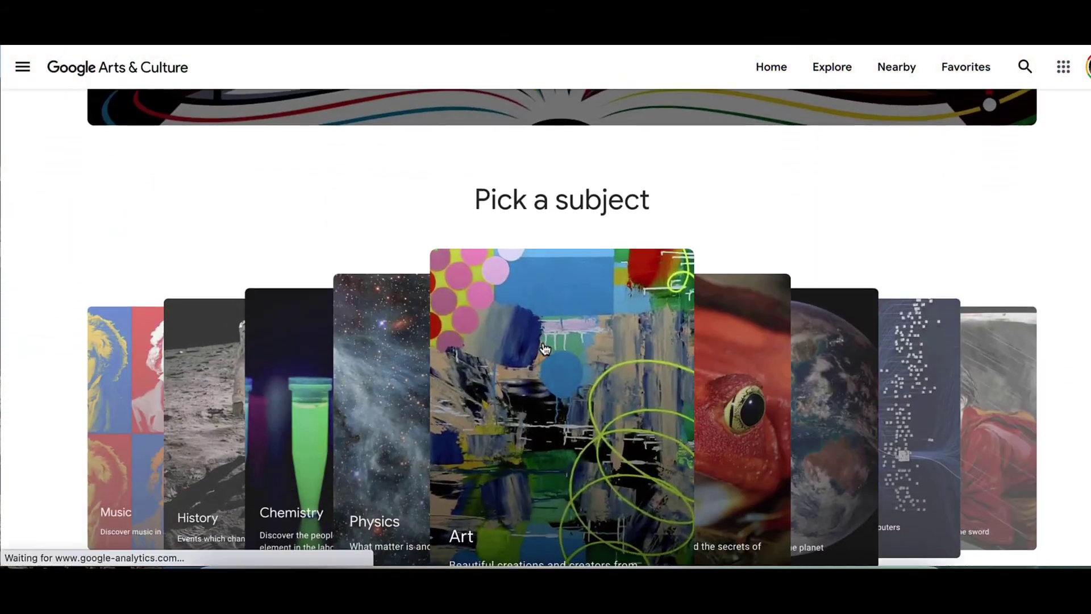
scroll(544, 348, down, 5)
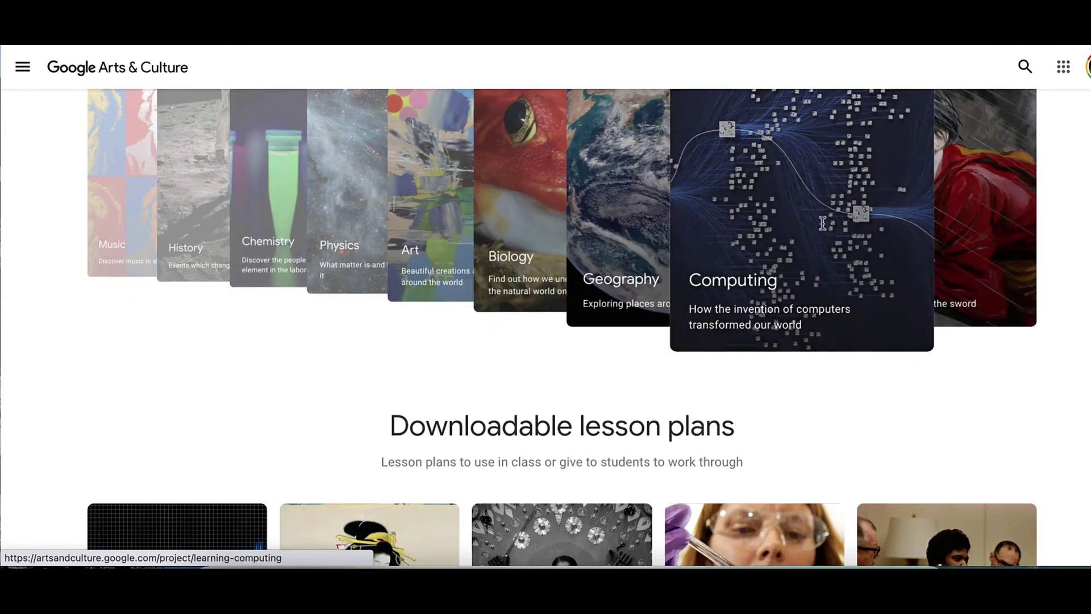
click(822, 223)
Look through the Computing subject's history and invention sections, along with the classroom activity lessons
scroll(623, 358, down, 15)
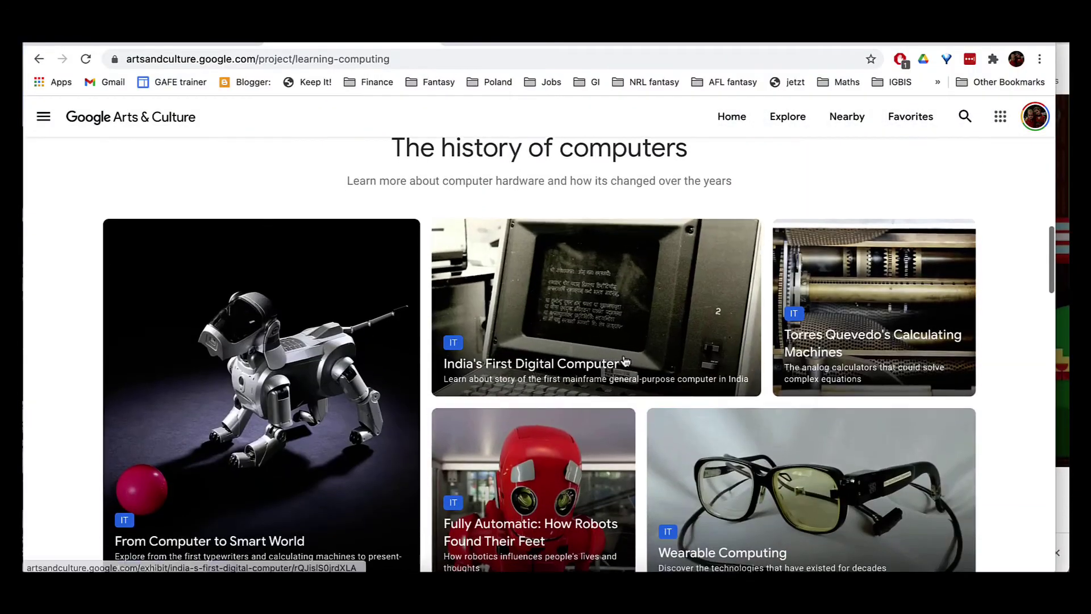
scroll(625, 361, down, 20)
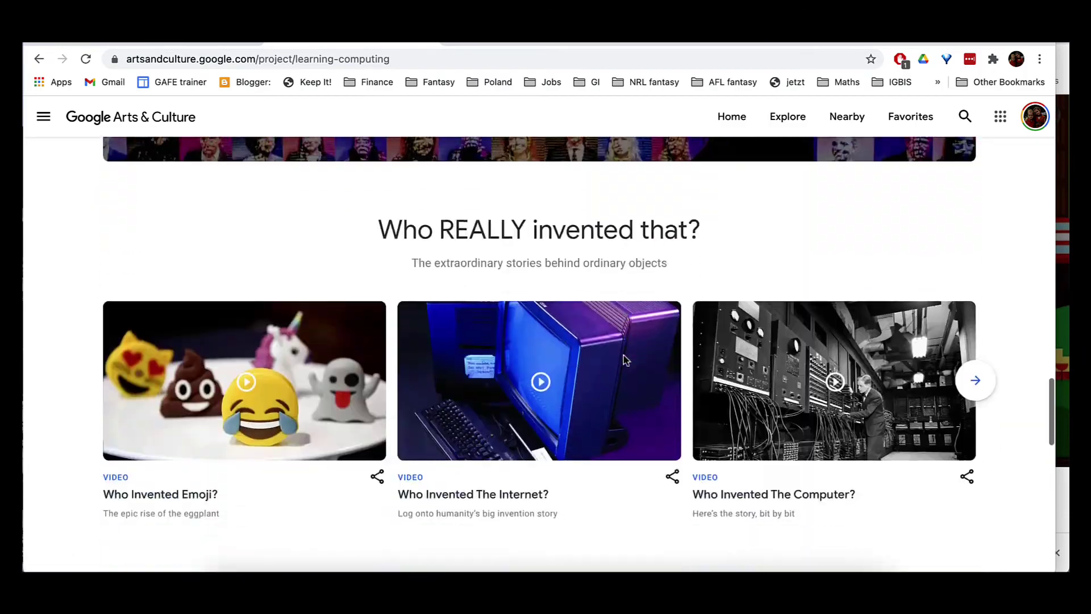
scroll(568, 358, down, 2)
scroll(416, 332, down, 8)
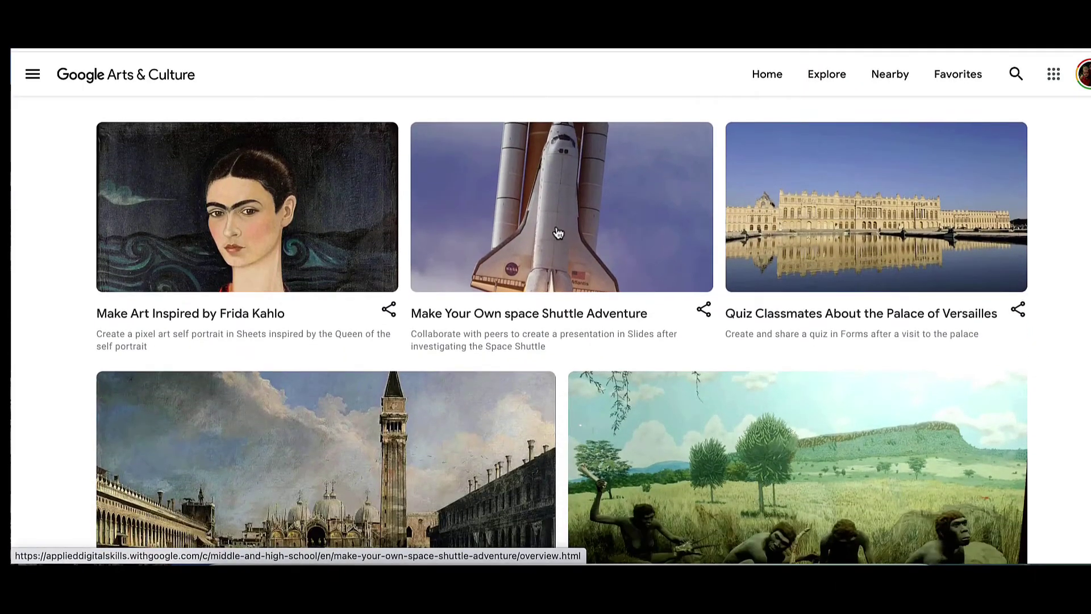
scroll(558, 233, down, 5)
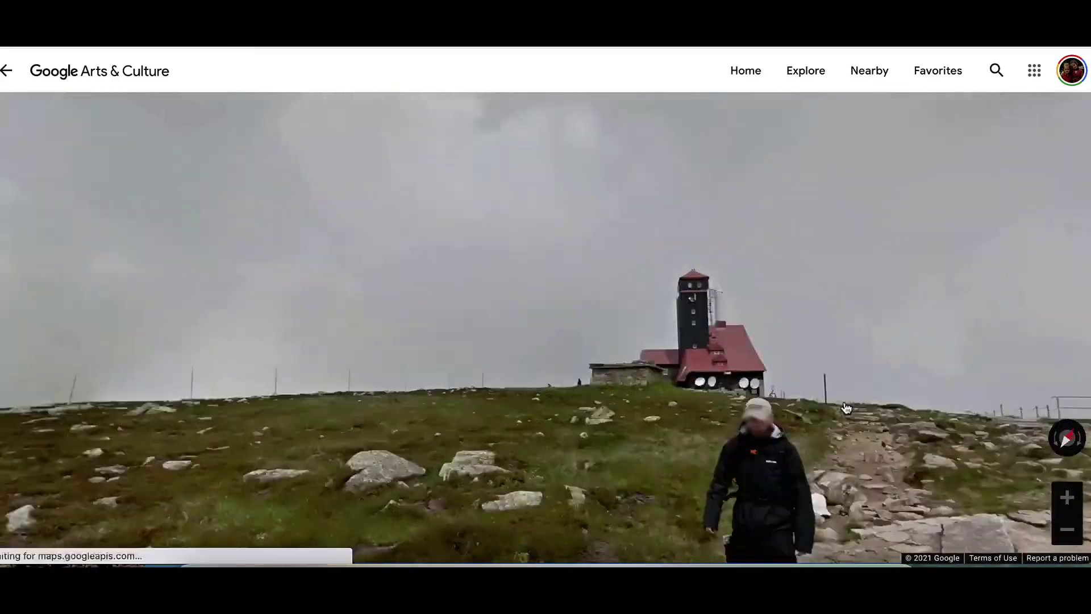
Move through the mountaintop street view towards the red-roofed building with the tower
click(663, 424)
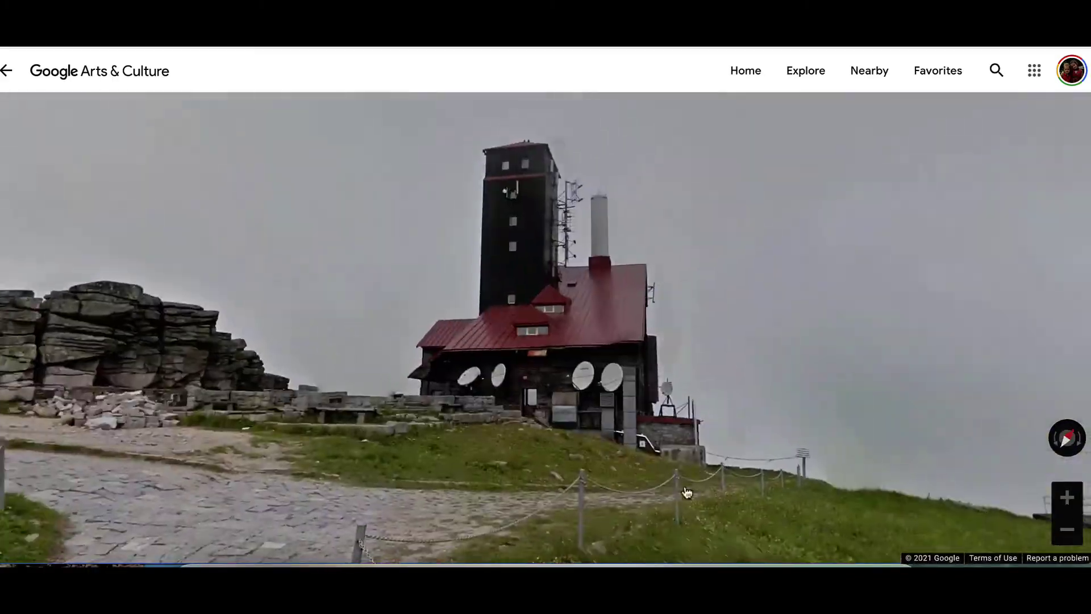
click(627, 476)
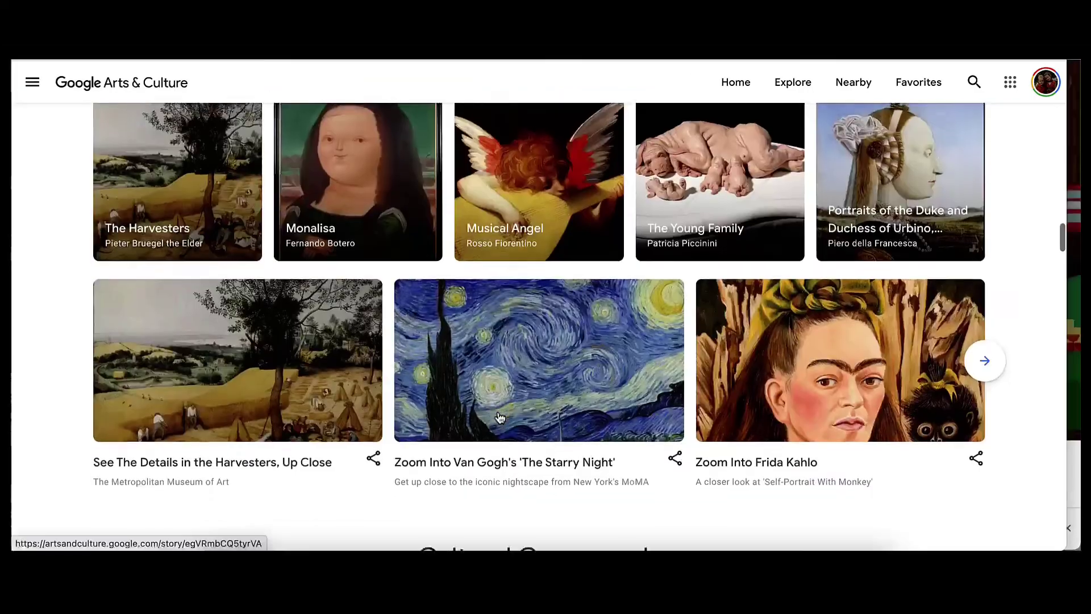
Open the story Zoom Into Van Gogh's 'The Starry Night' and start going through it
scroll(500, 418, down, 1)
click(510, 391)
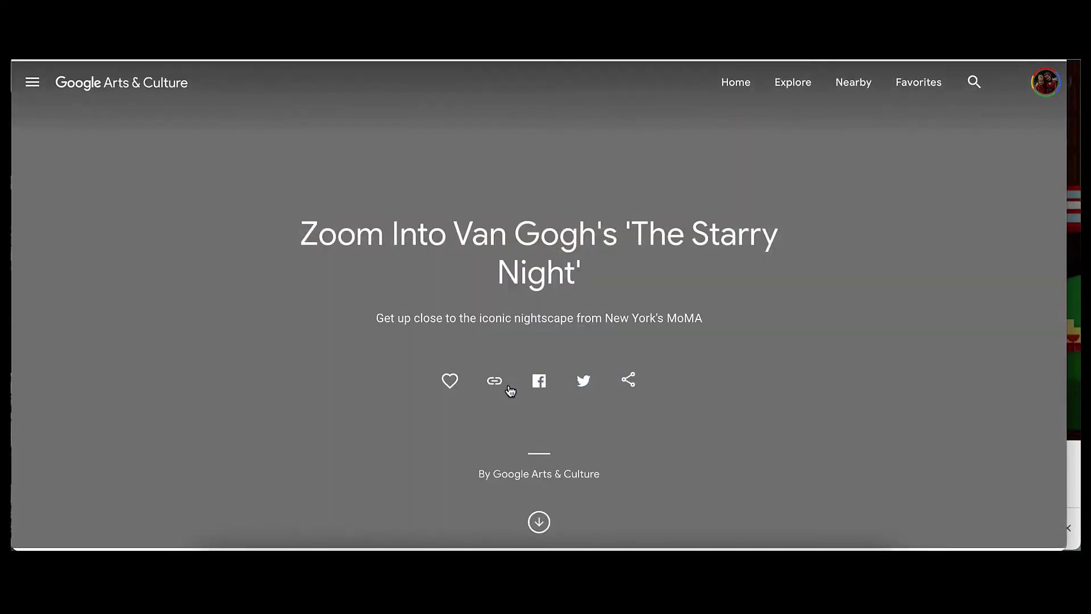
scroll(512, 335, down, 3)
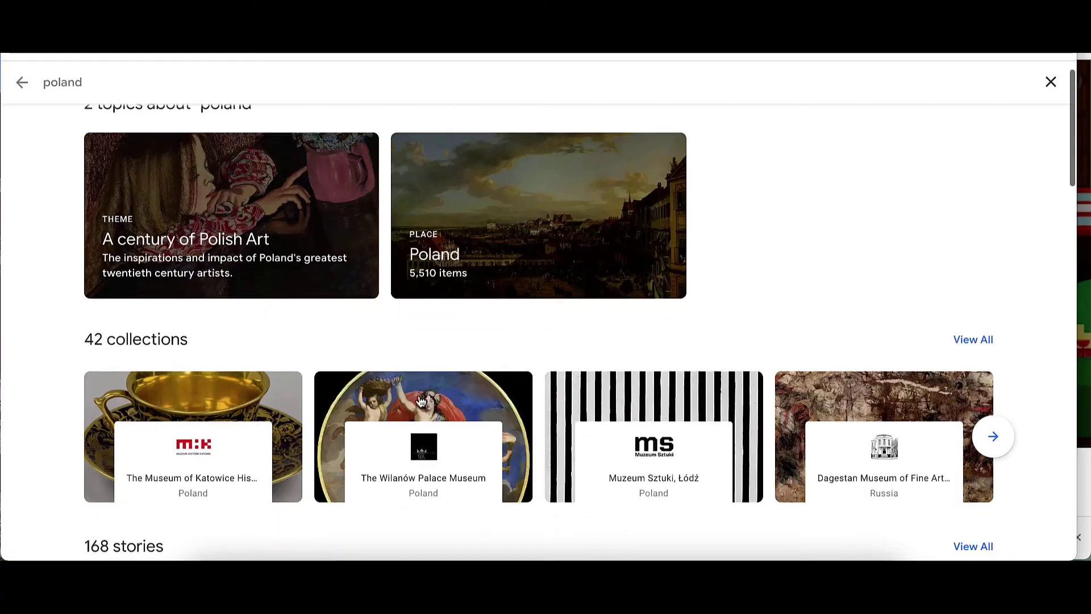
Look through the search results for "poland", including its collections, stories, items, related topics and user galleries
scroll(420, 401, down, 7)
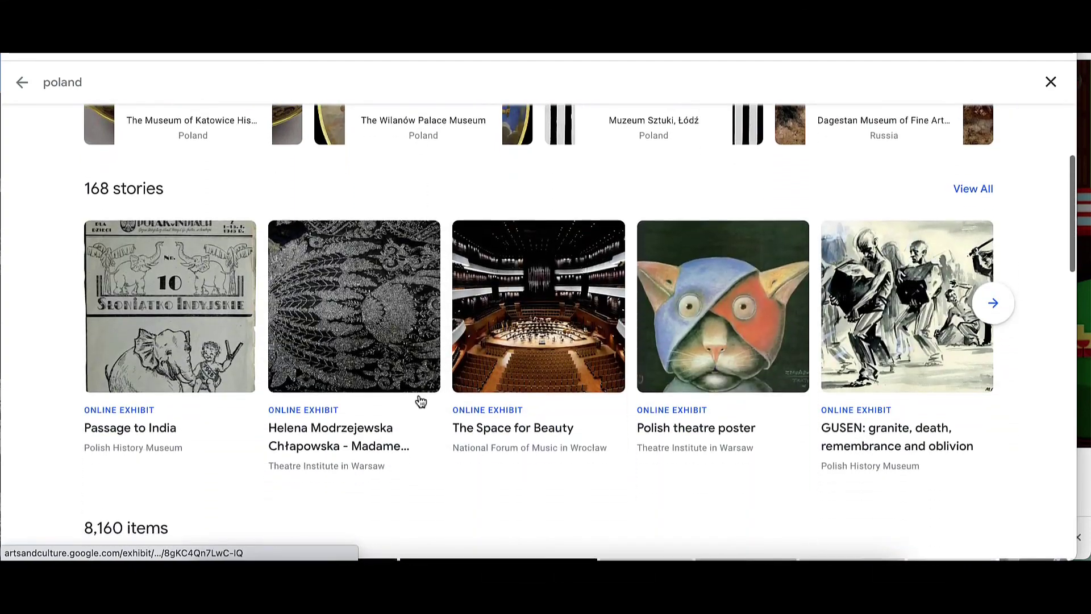
scroll(420, 402, down, 8)
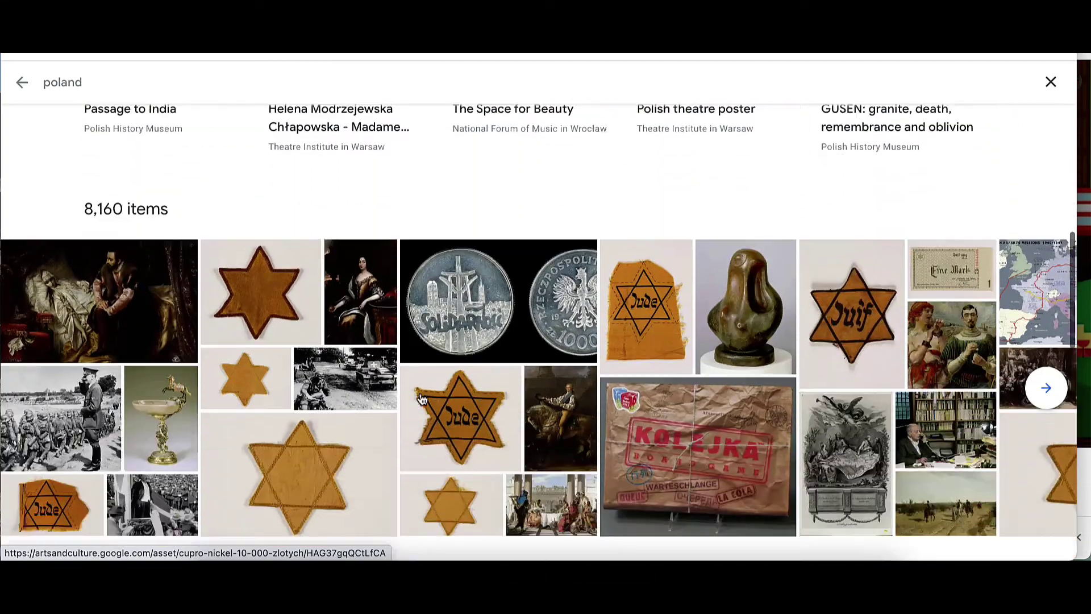
scroll(420, 400, down, 7)
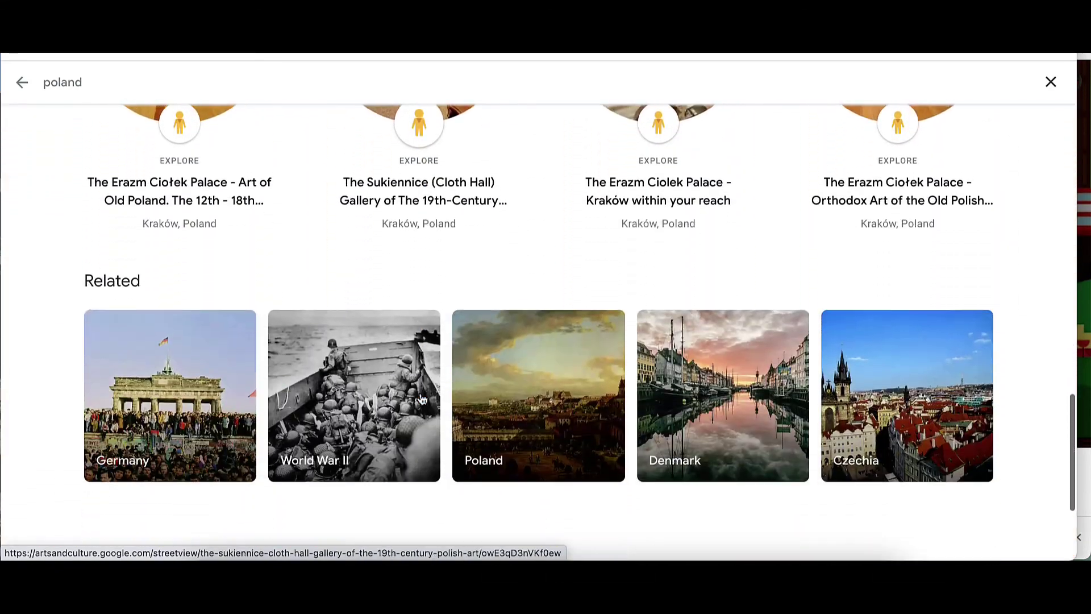
scroll(421, 399, down, 4)
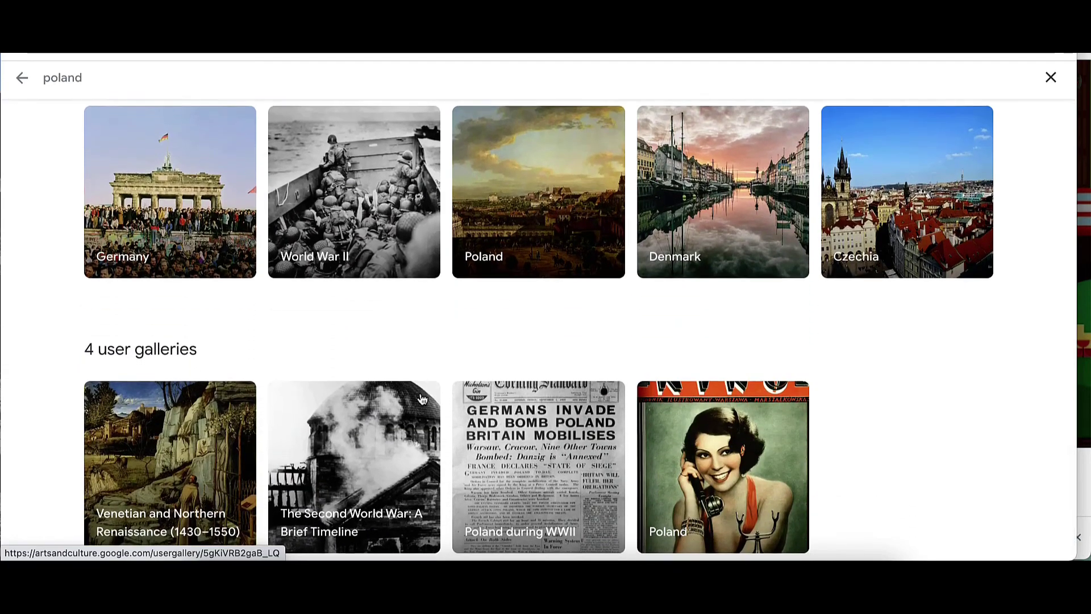
scroll(421, 398, up, 3)
scroll(421, 398, up, 6)
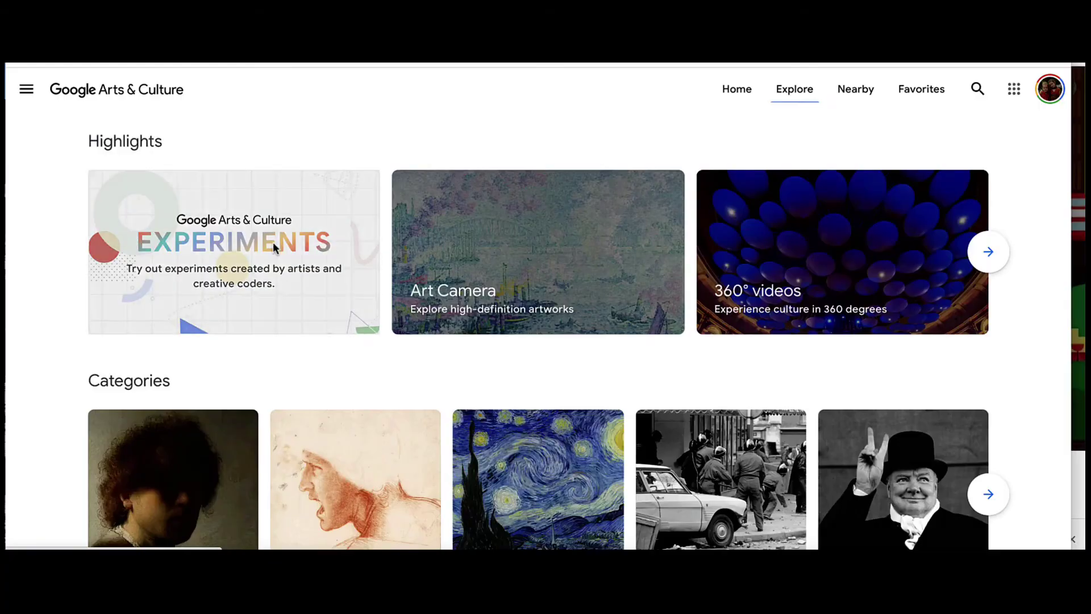
Open the Experiments highlight and look through its games, including Puzzle Party and Visual Crosswords
click(273, 241)
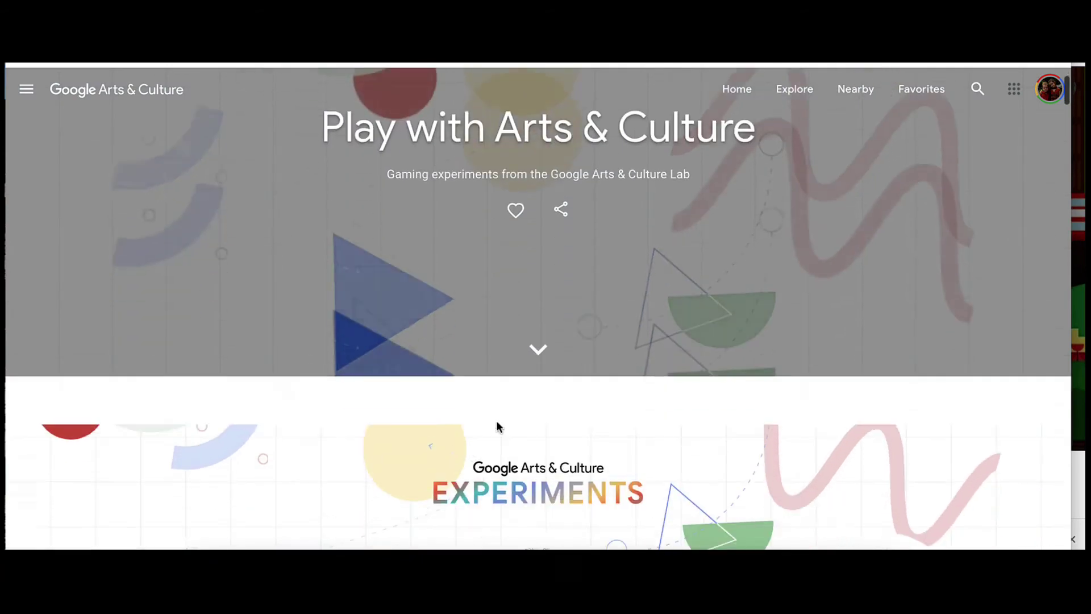
scroll(497, 426, down, 10)
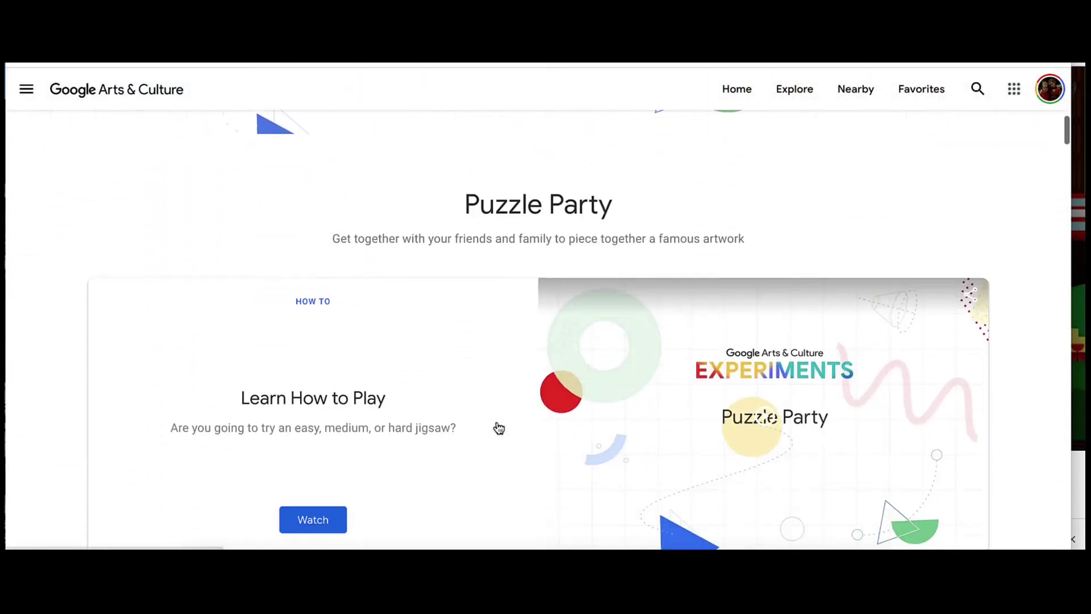
scroll(498, 428, down, 12)
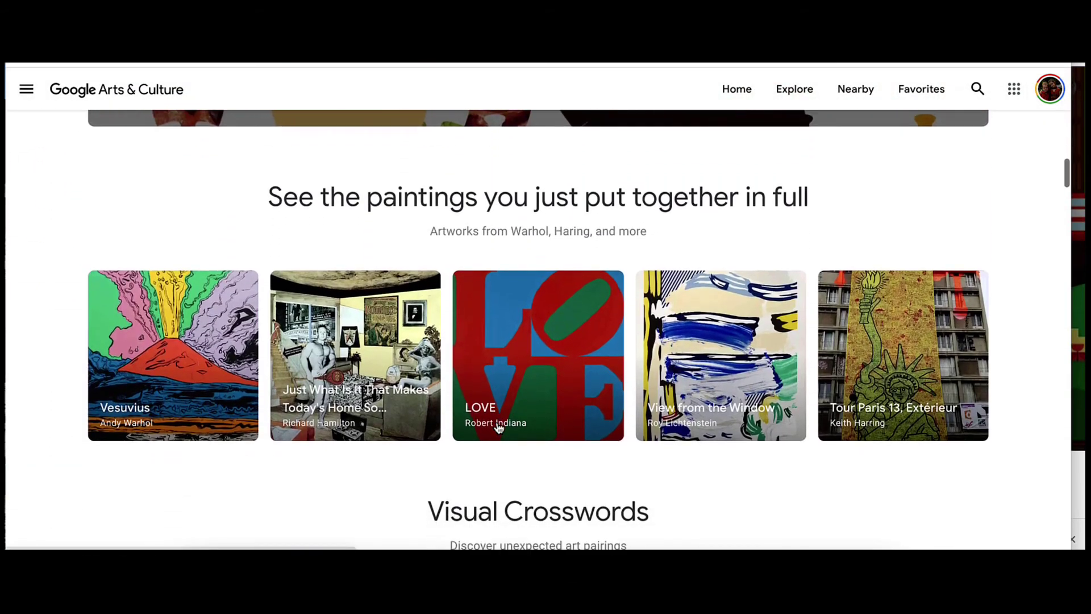
scroll(498, 427, down, 11)
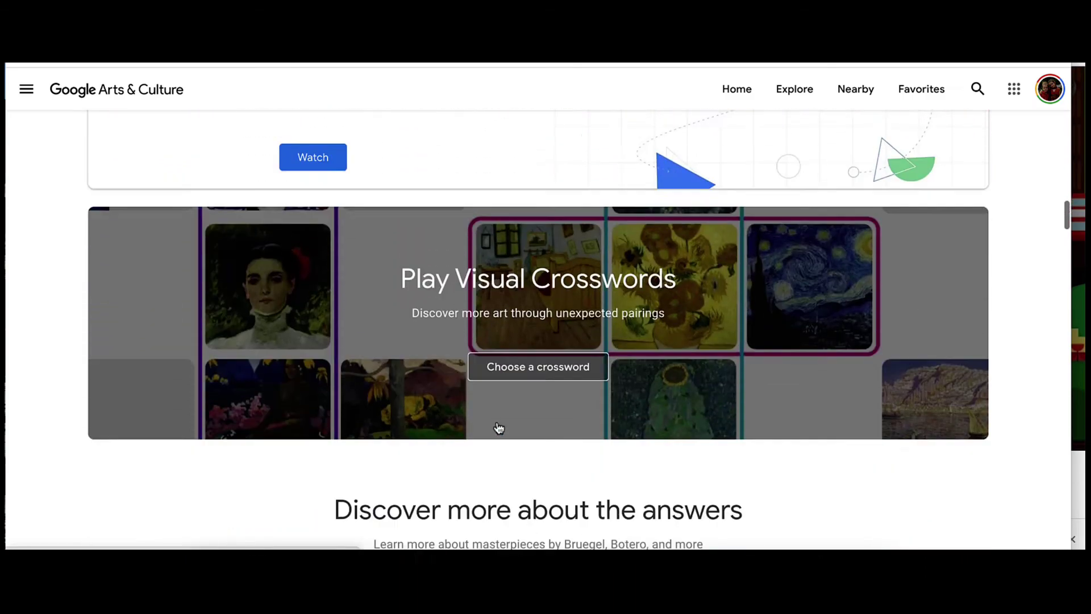
scroll(498, 428, down, 8)
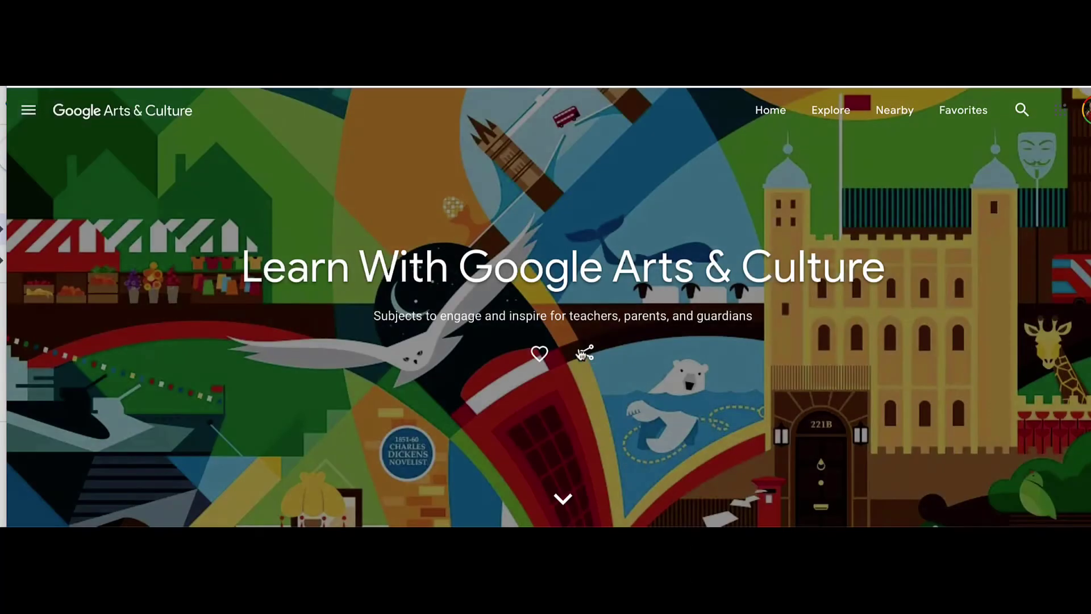
Open Tips for Teachers from the Learn With Google Arts & Culture page and read through the guide
scroll(579, 350, down, 6)
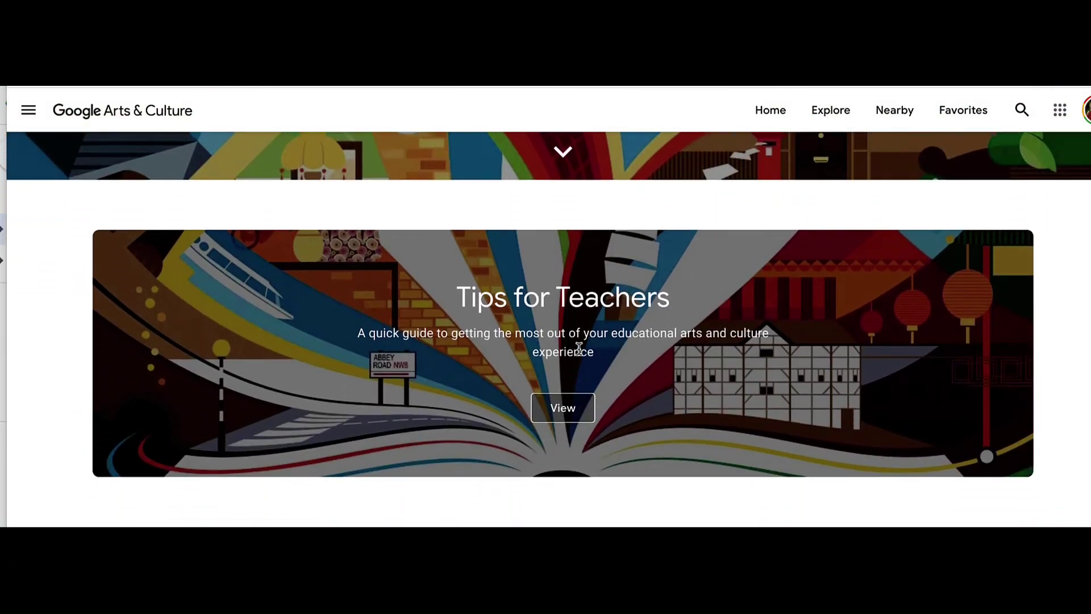
click(560, 418)
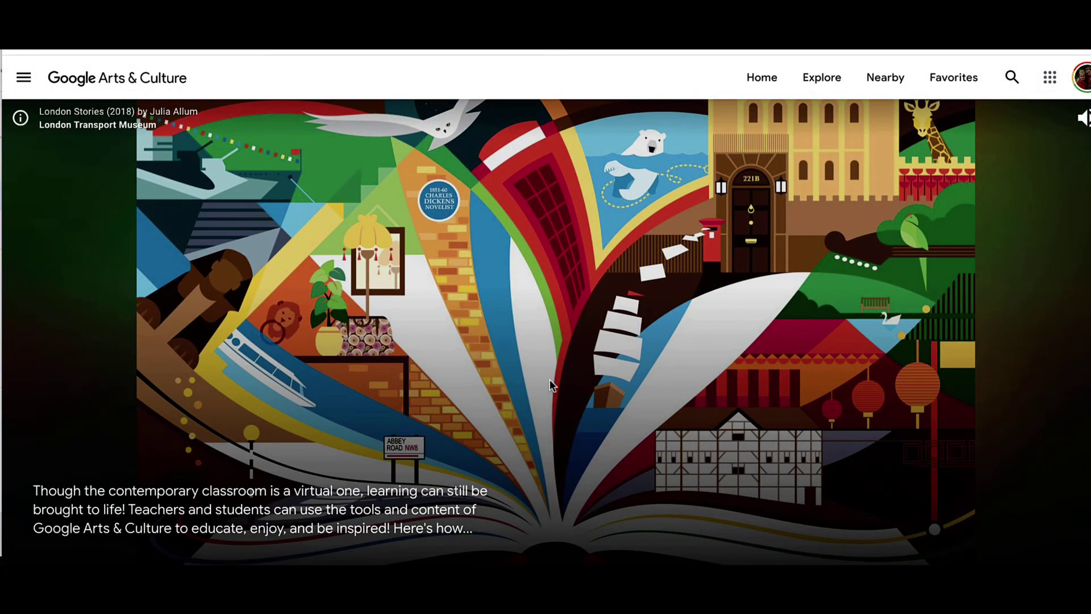
scroll(550, 379, down, 2)
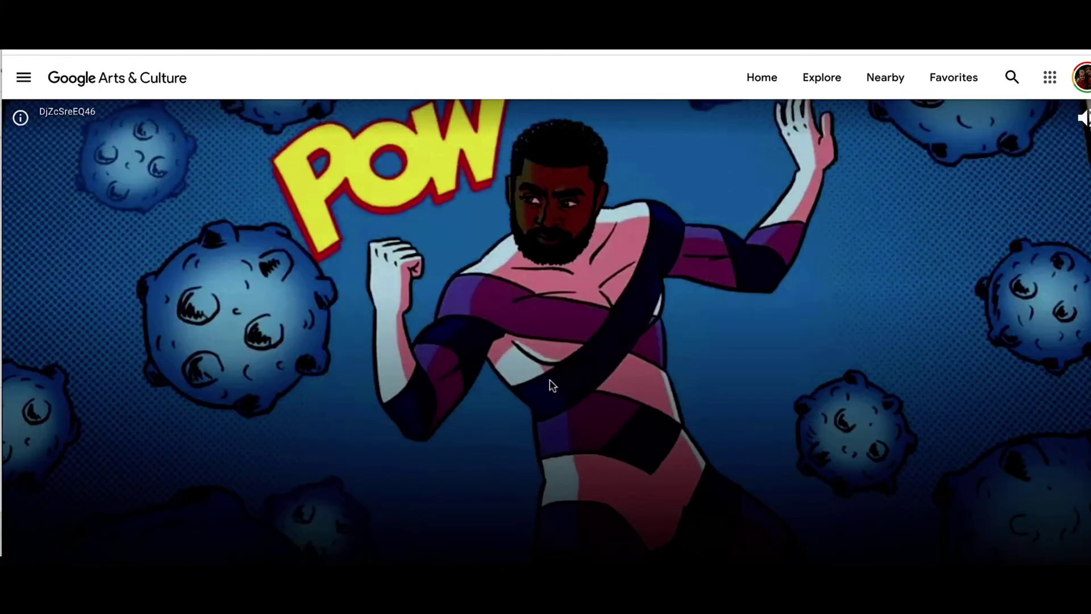
scroll(550, 380, down, 5)
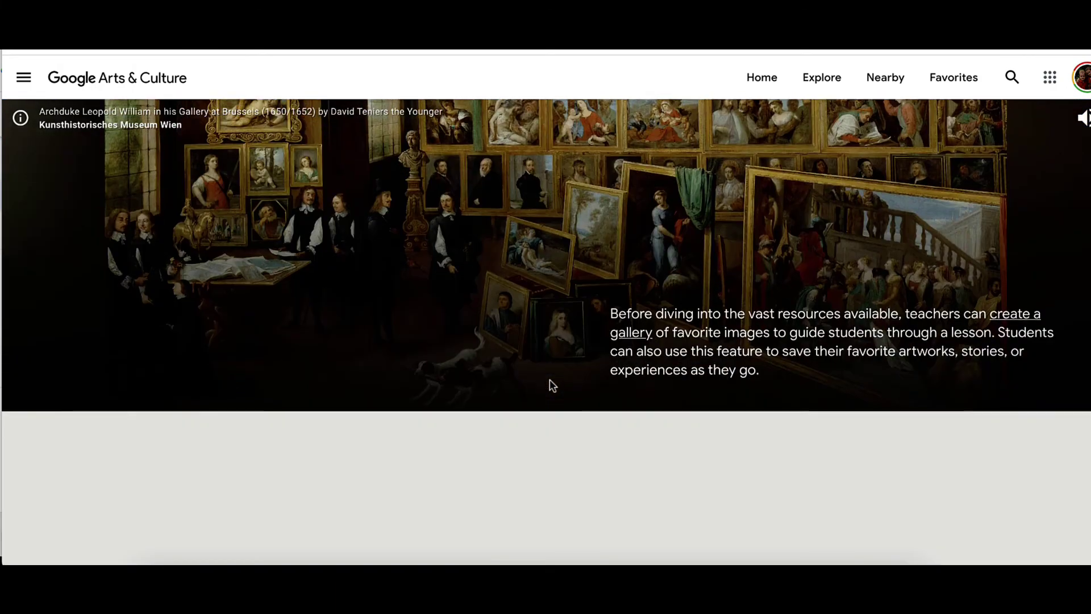
scroll(550, 380, down, 4)
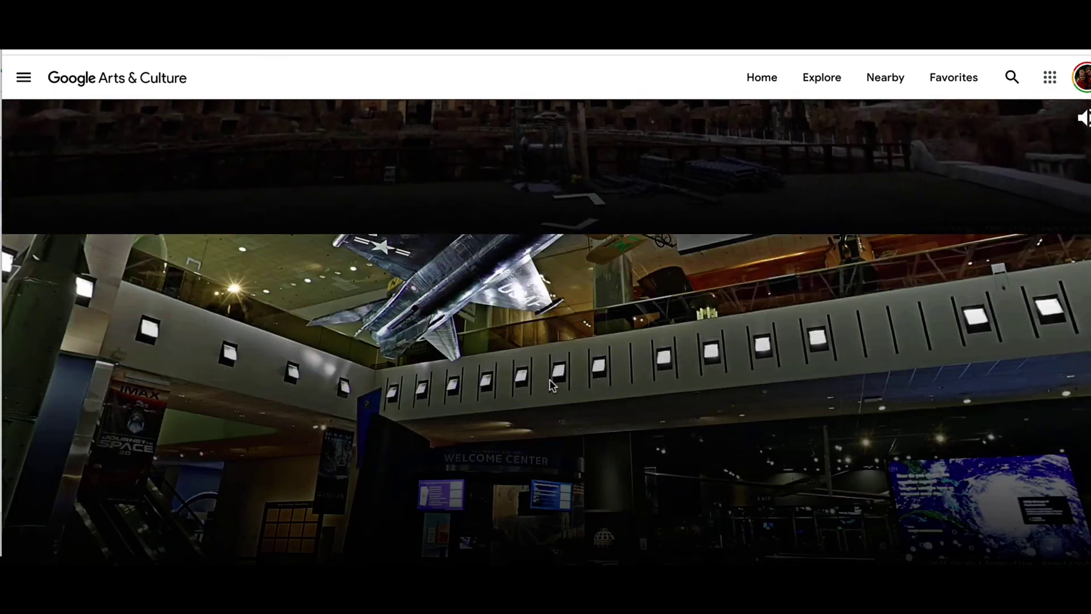
scroll(550, 379, down, 4)
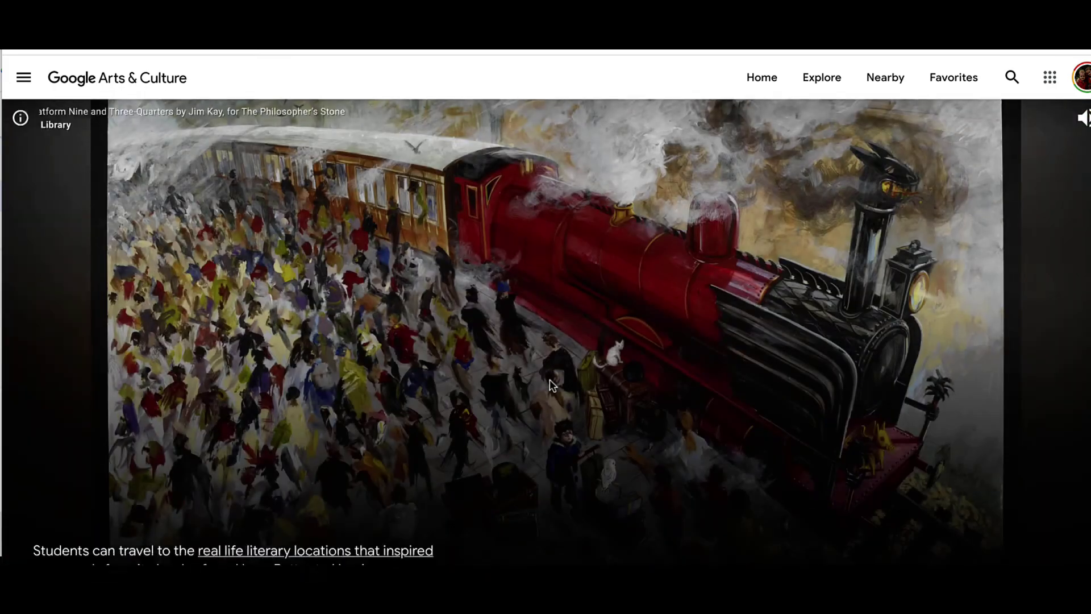